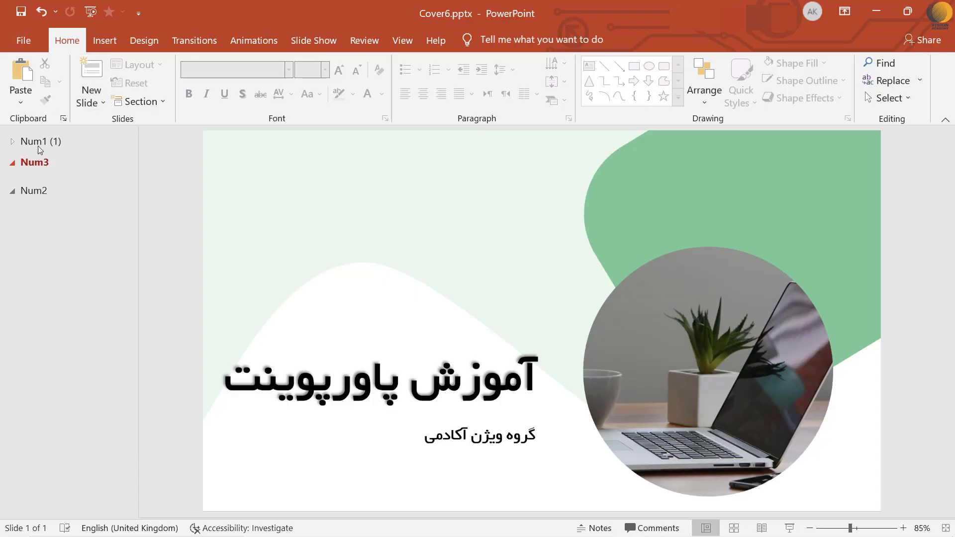
Step: Add a blank slide 2 to the Num3 section and expand the Num1 section
right_click(34, 178)
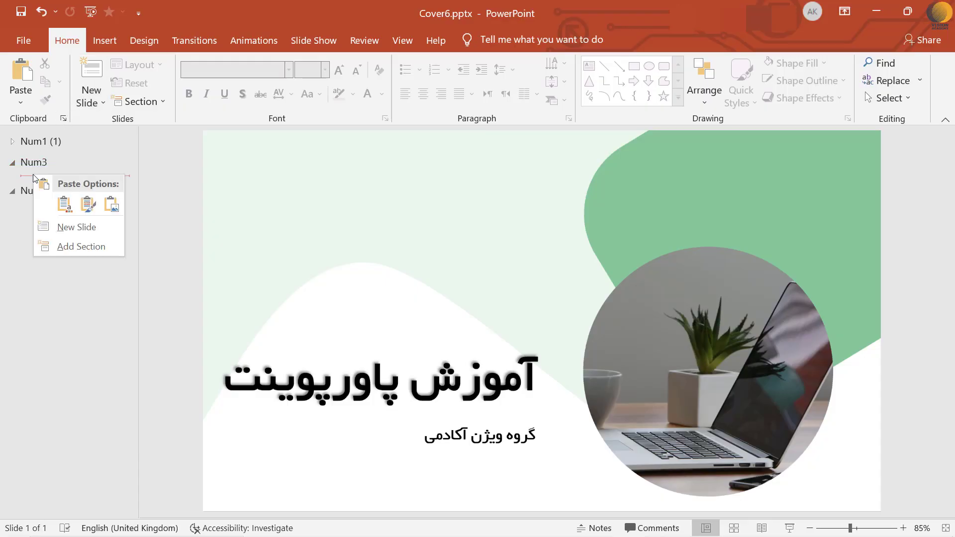
click(44, 224)
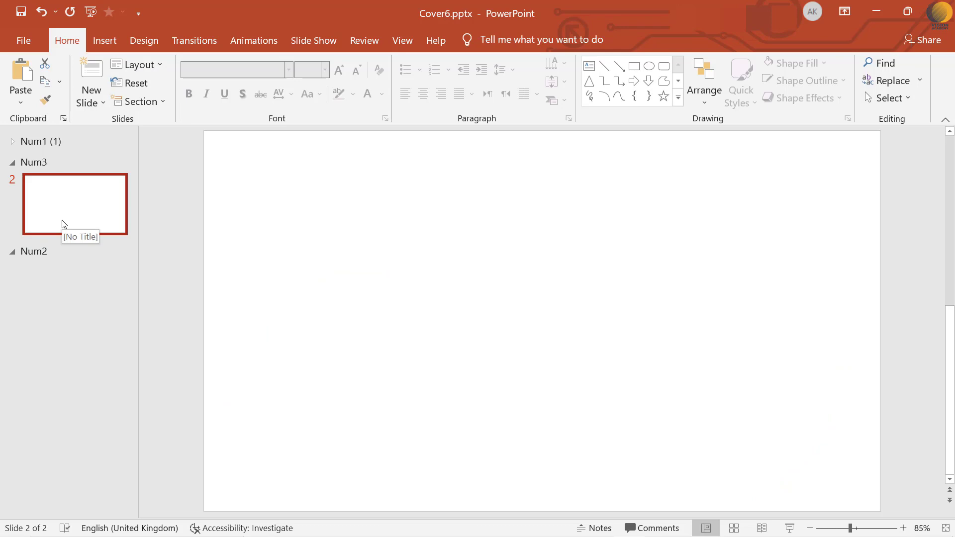
click(15, 141)
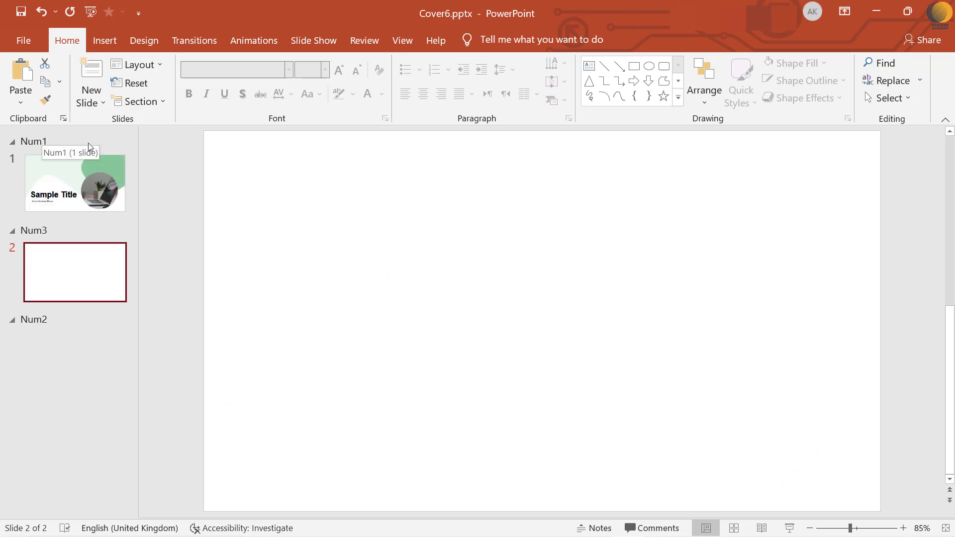
right_click(344, 198)
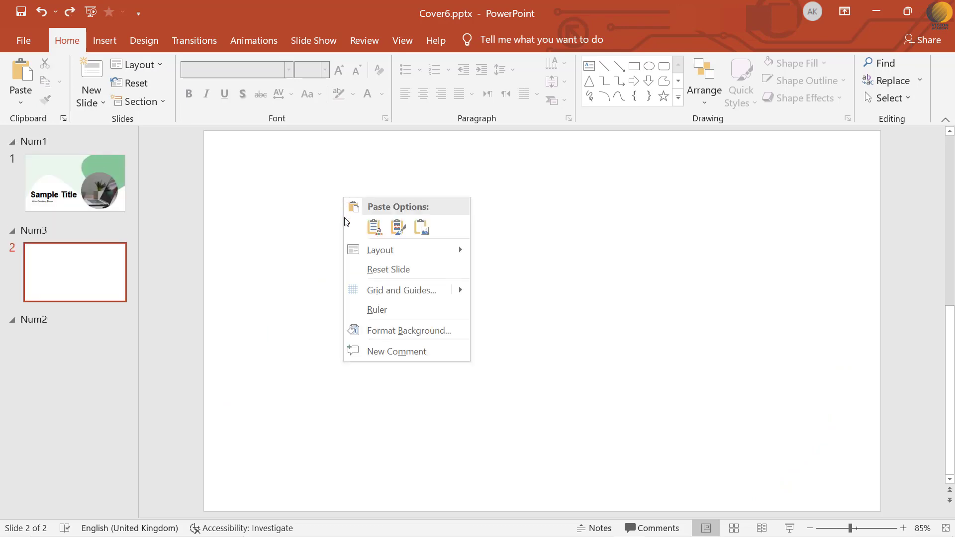
Step: Fill slide 2's background with solid pale green #EAF7EE
click(372, 331)
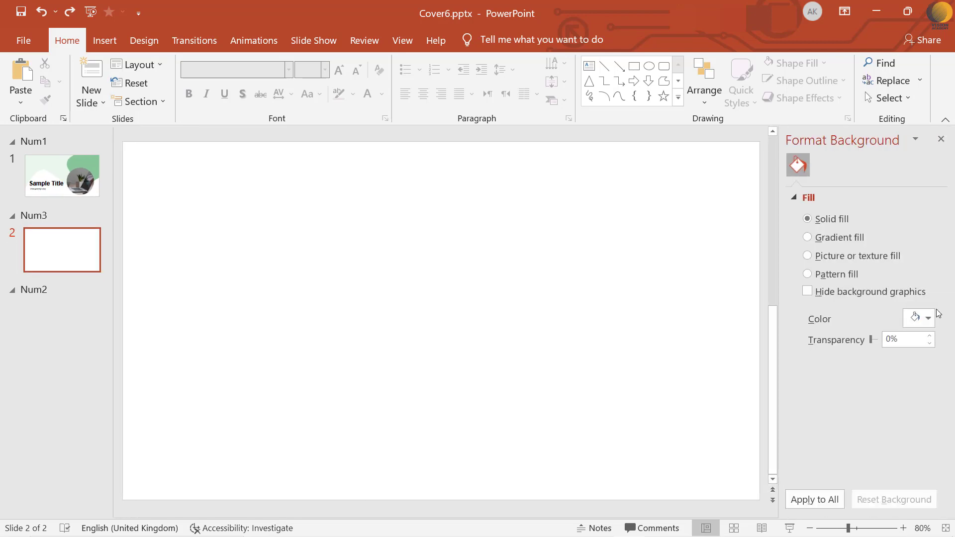
click(928, 323)
click(851, 479)
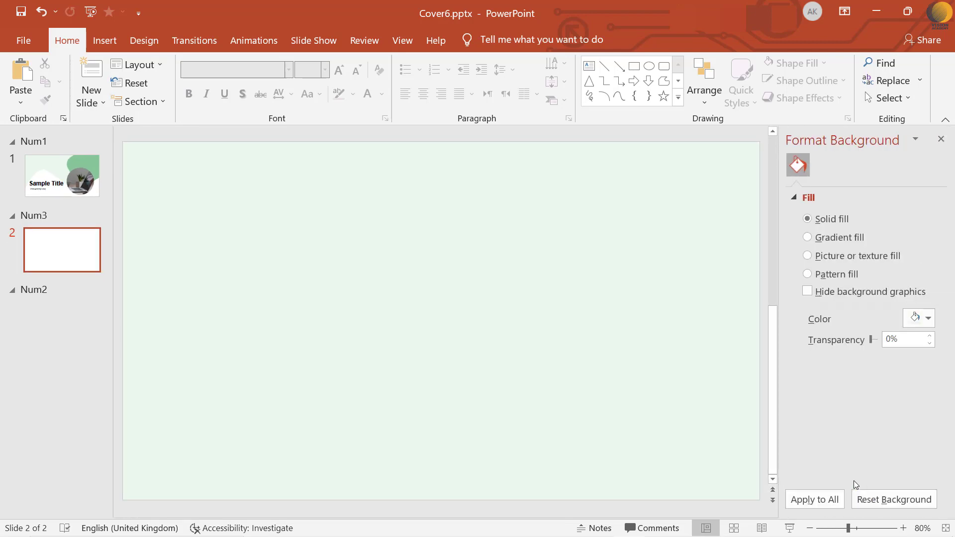
click(926, 319)
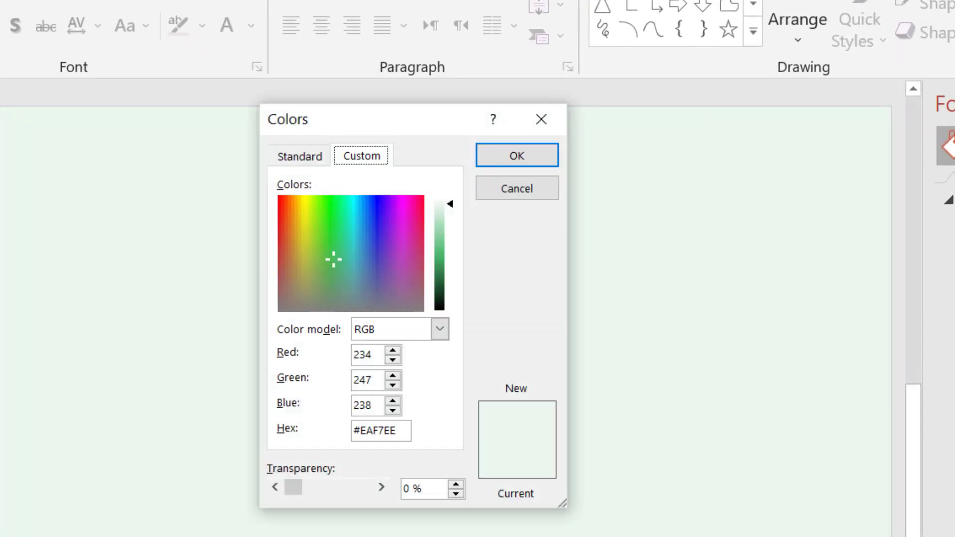
drag(398, 431, 297, 435)
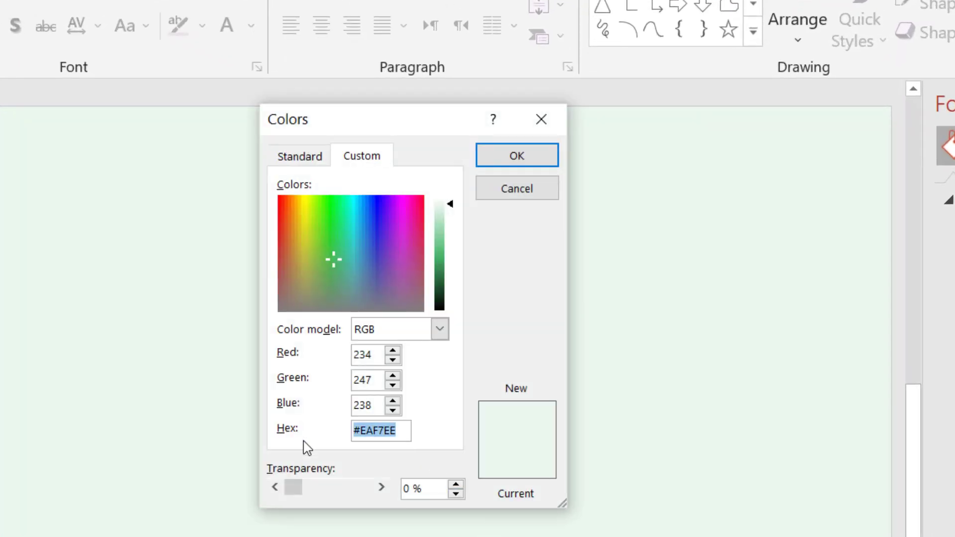
click(400, 430)
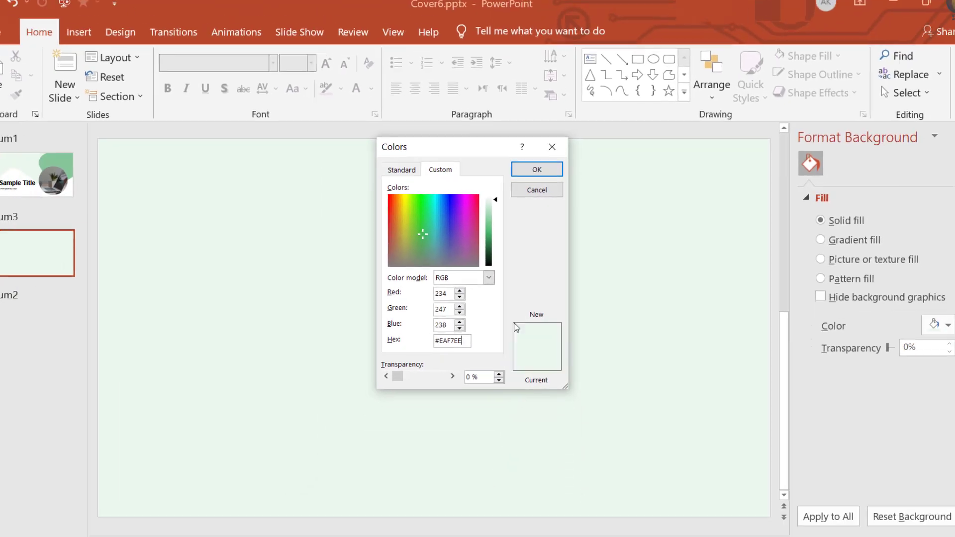
click(521, 158)
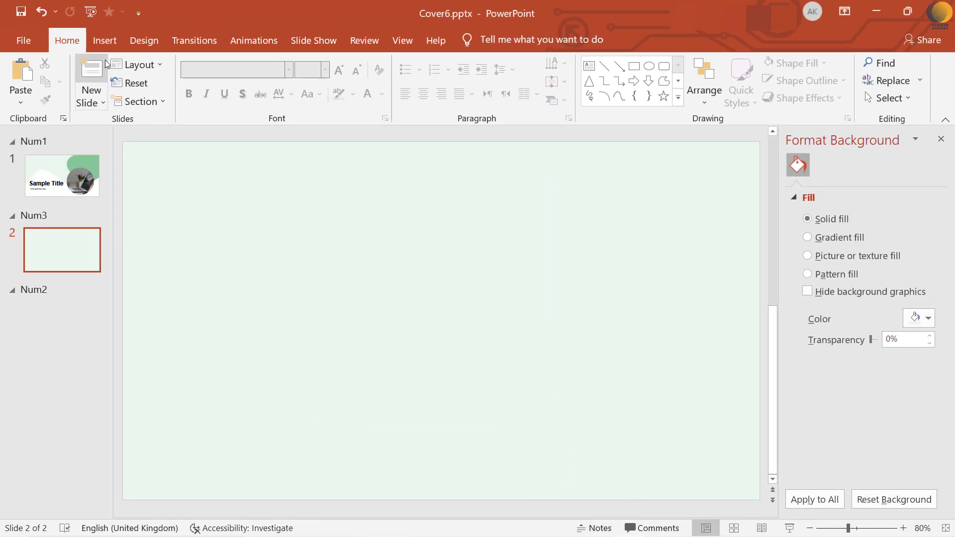
click(105, 40)
click(243, 90)
Step: Draw a full-width rectangle over the slide's lower half, filled white with no outline
click(281, 150)
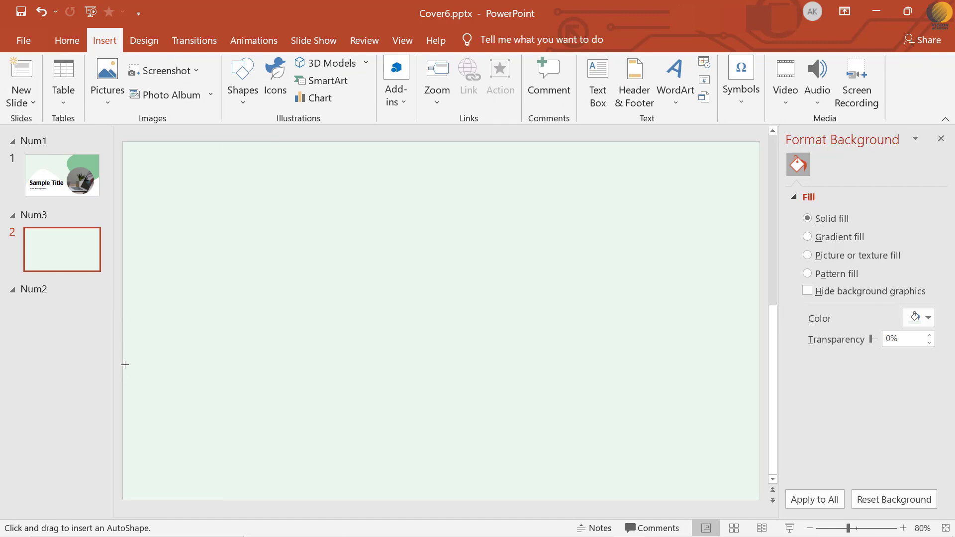
drag(123, 328, 760, 500)
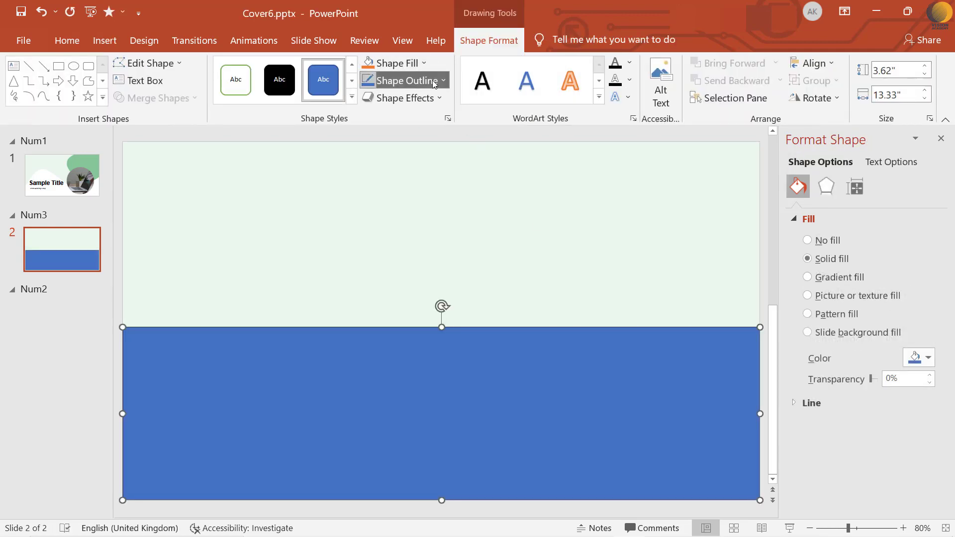
click(405, 80)
click(370, 240)
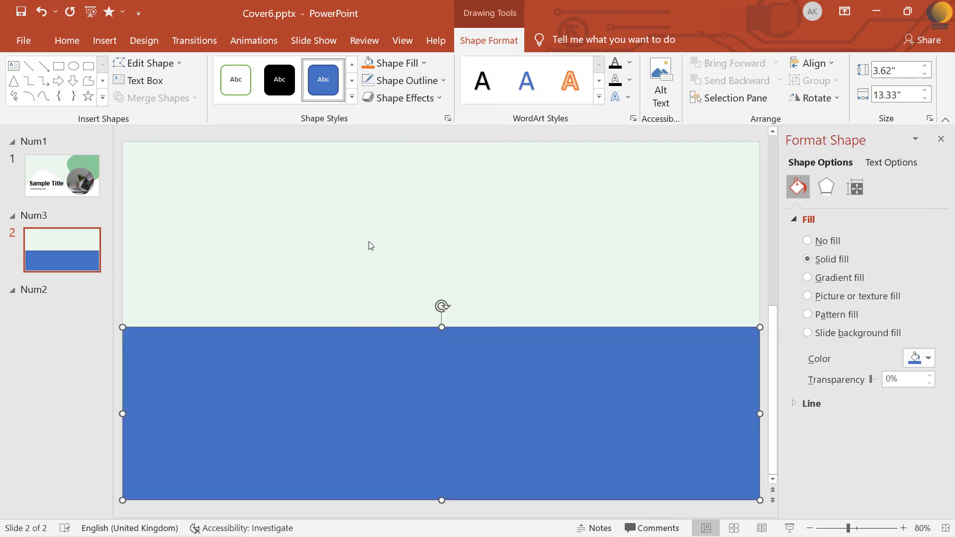
click(393, 63)
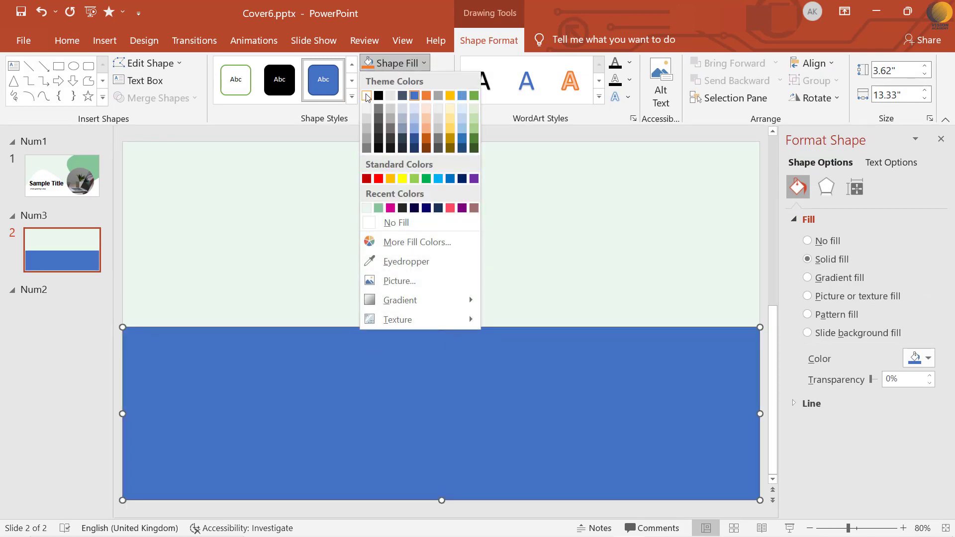
click(367, 95)
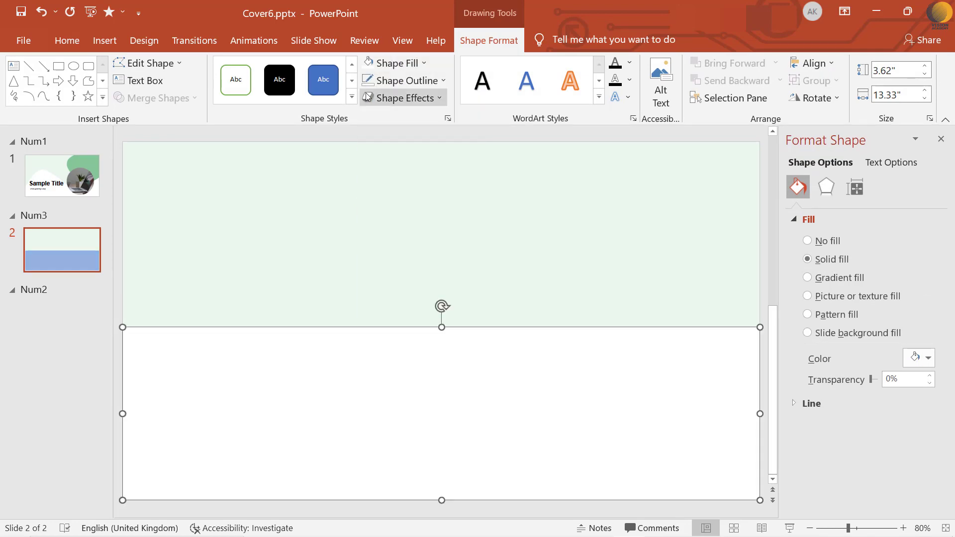
Step: Edit the white rectangle's points, bending its top edge up on the left and down on the right
right_click(240, 374)
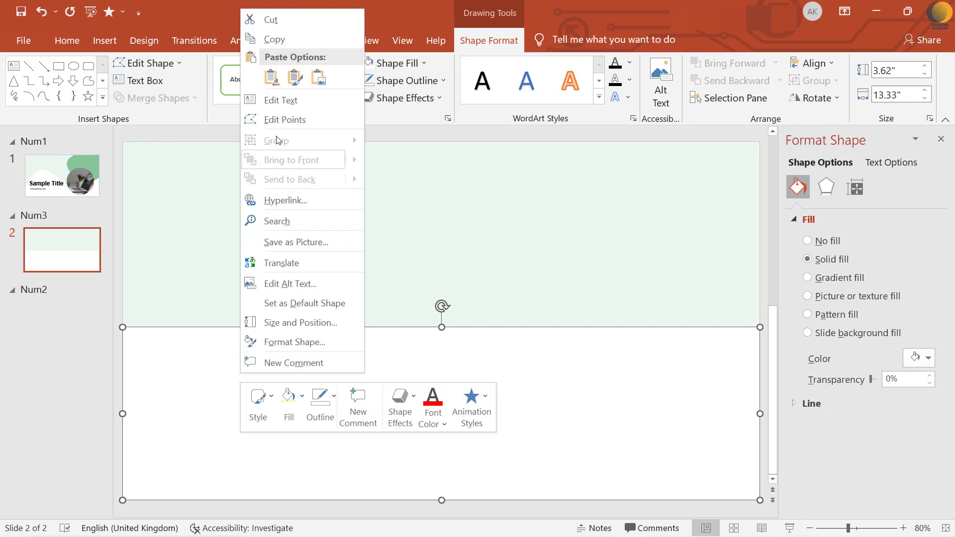
click(291, 124)
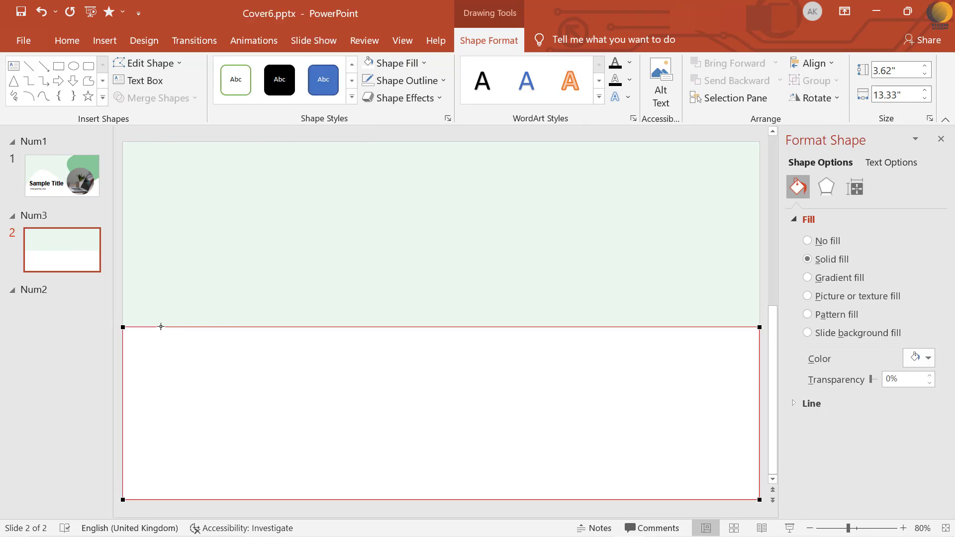
click(124, 327)
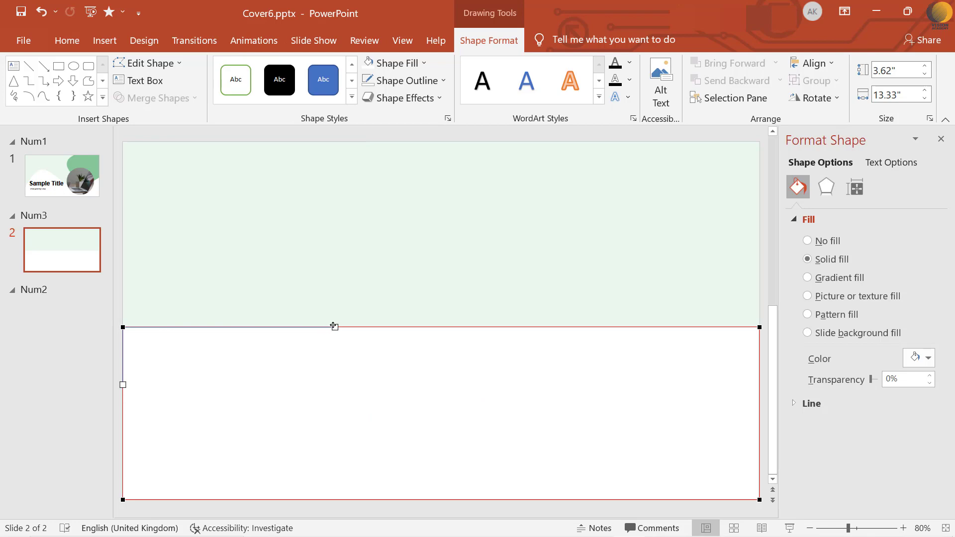
mouse_move(334, 327)
mouse_down()
mouse_move(240, 243)
mouse_move(239, 125)
mouse_move(257, 133)
mouse_up()
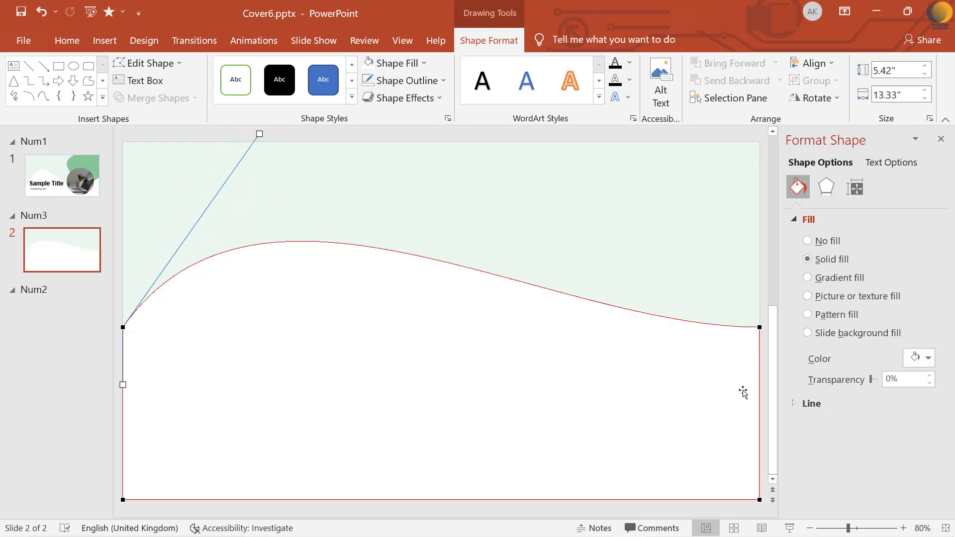
click(759, 327)
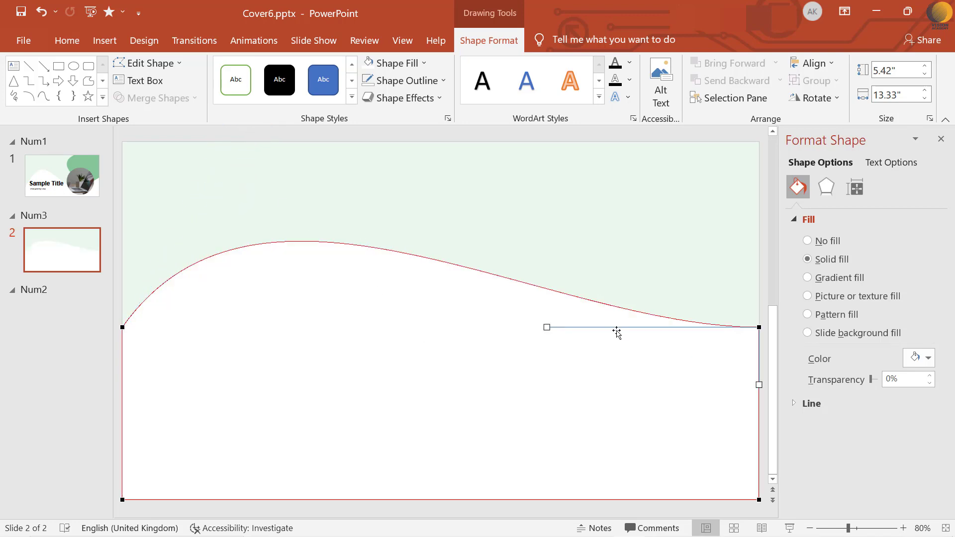
mouse_move(547, 327)
mouse_down()
mouse_move(449, 491)
mouse_move(467, 516)
mouse_up()
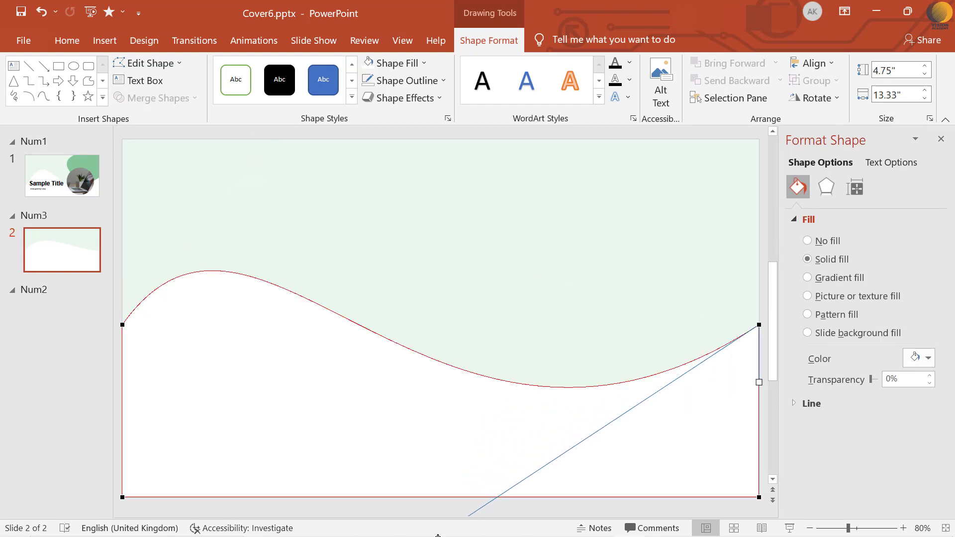
Step: Refine the wave by deepening the right dip, raising the left crest, and smoothing the curve
click(810, 529)
click(810, 528)
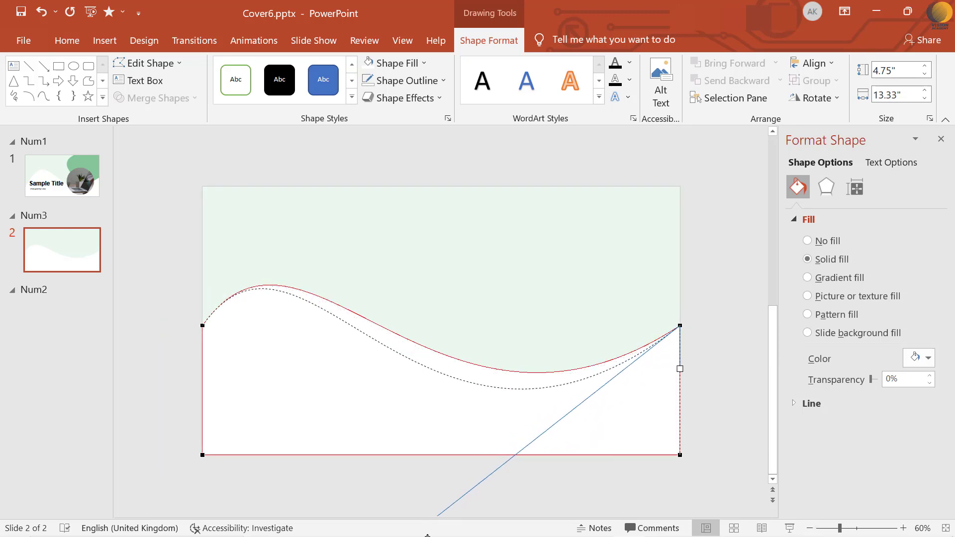
drag(440, 484, 415, 513)
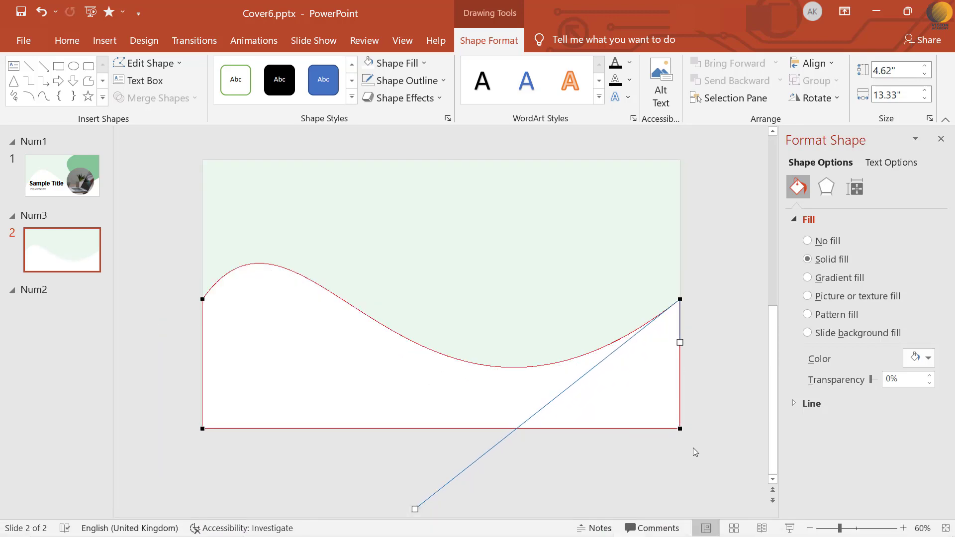
click(204, 300)
mouse_move(305, 180)
mouse_down()
mouse_move(418, 118)
mouse_move(406, 125)
mouse_up()
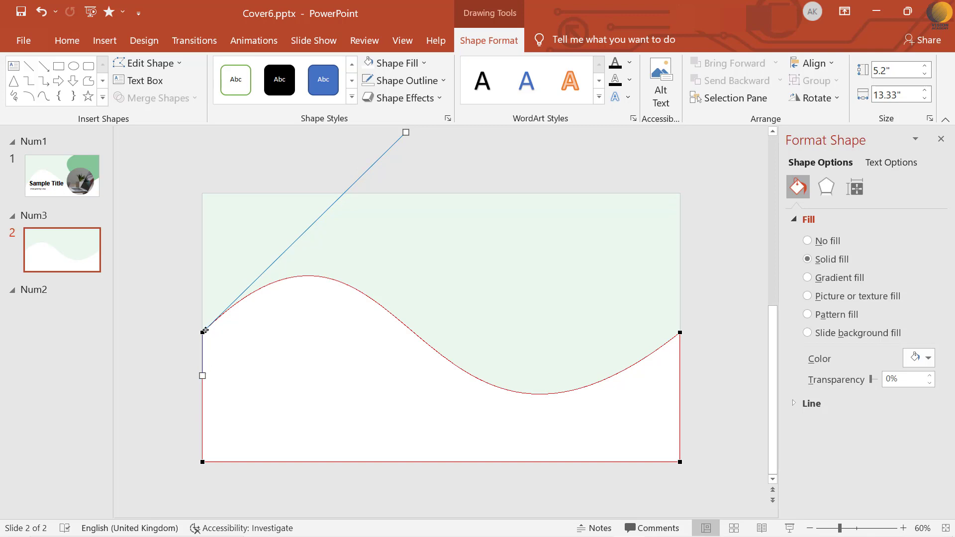
drag(202, 333, 202, 382)
drag(406, 178, 373, 132)
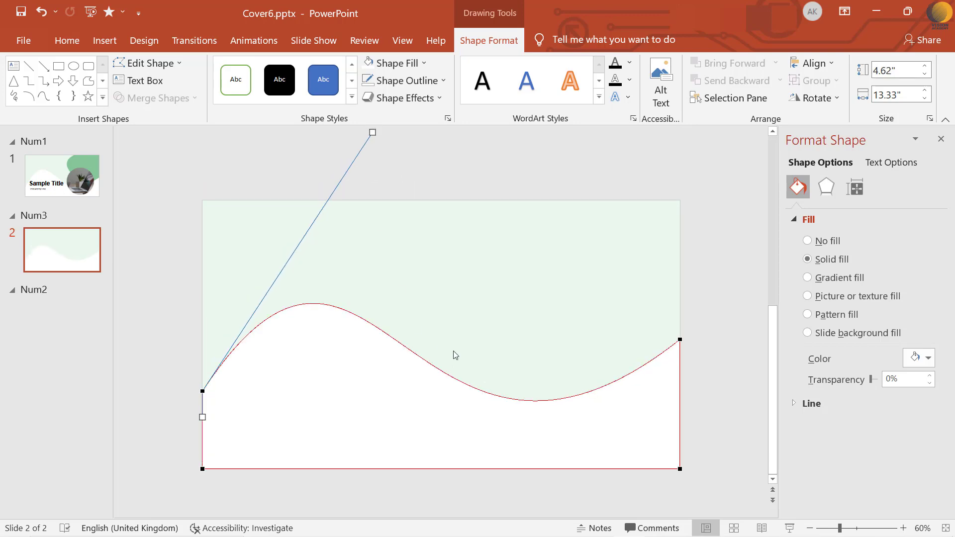
drag(374, 131, 371, 121)
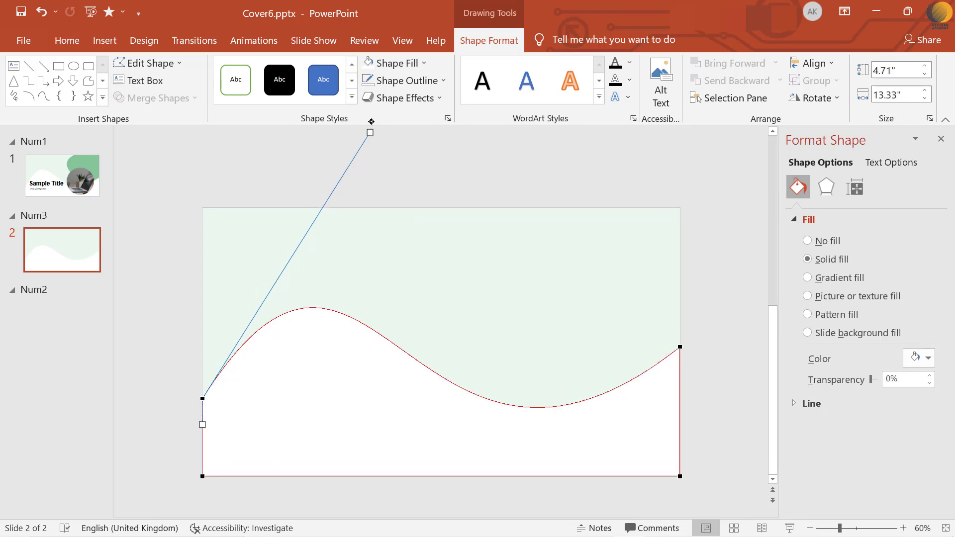
click(703, 402)
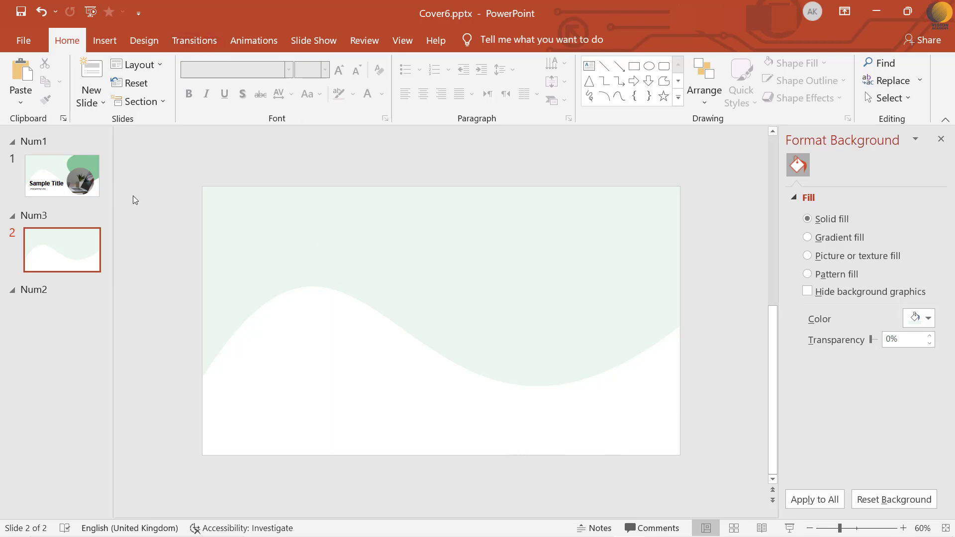
Step: Draw a near-square rounded rectangle on the slide's right half and adjust its corner rounding
click(104, 40)
click(243, 80)
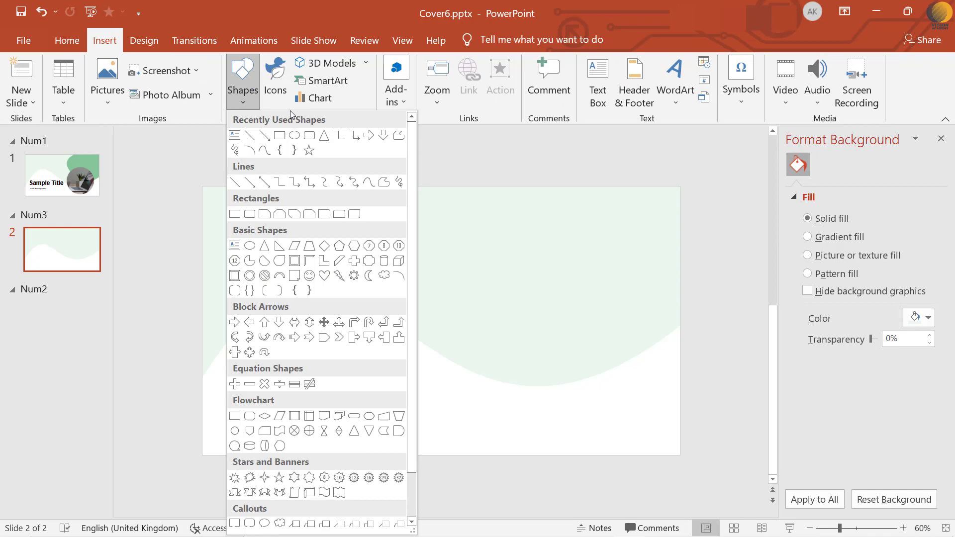
click(307, 137)
mouse_move(442, 192)
mouse_down()
mouse_move(599, 348)
mouse_move(668, 386)
mouse_up()
drag(664, 287, 646, 287)
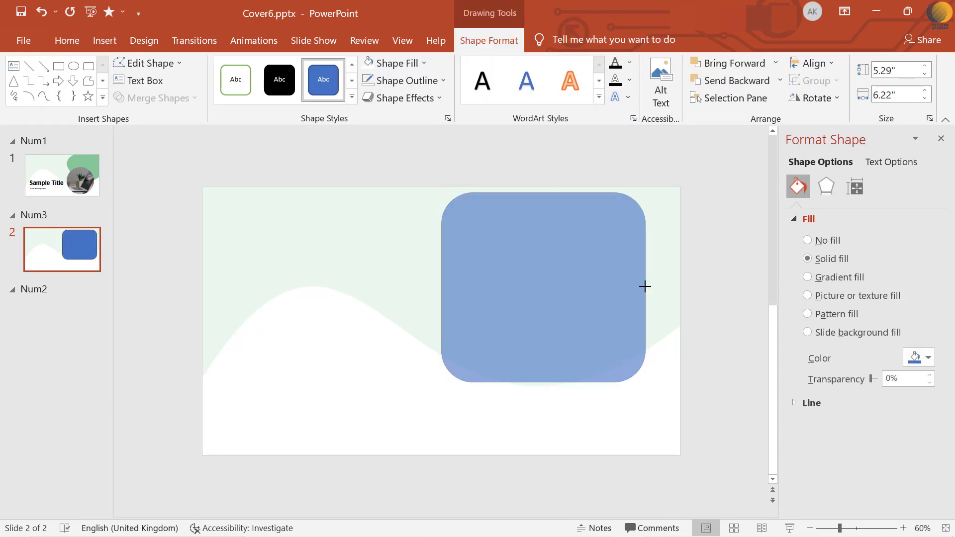
drag(472, 192, 477, 192)
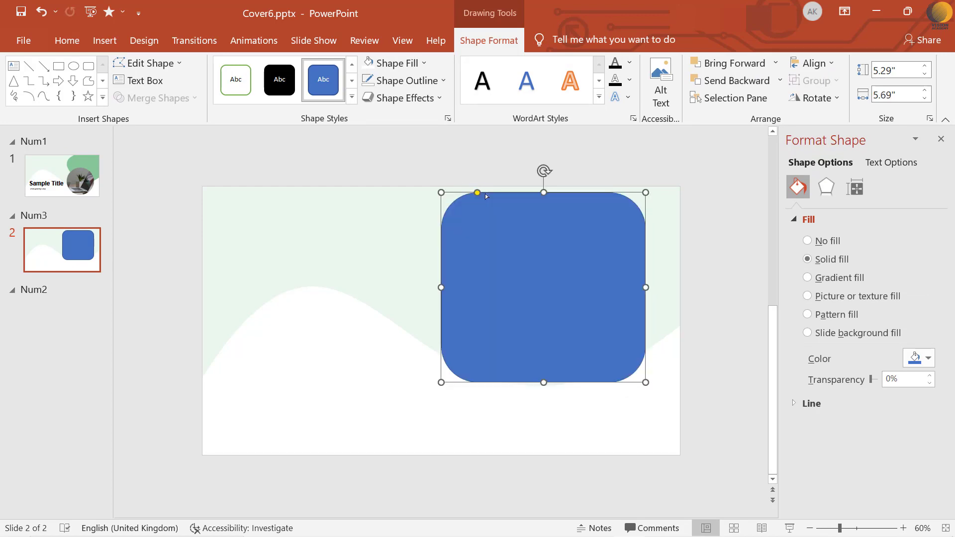
Step: Fill the rounded square with custom green #85C998 and remove its outline
click(388, 65)
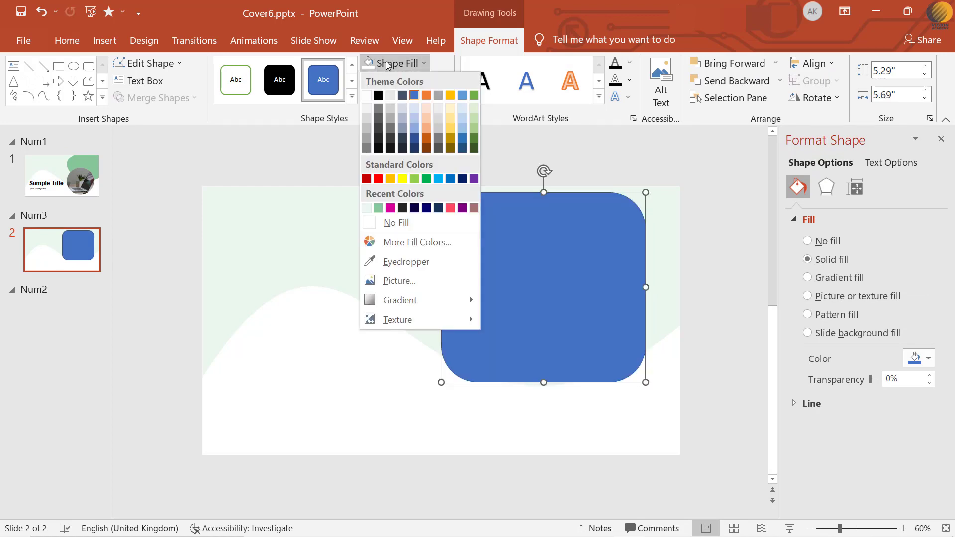
click(378, 208)
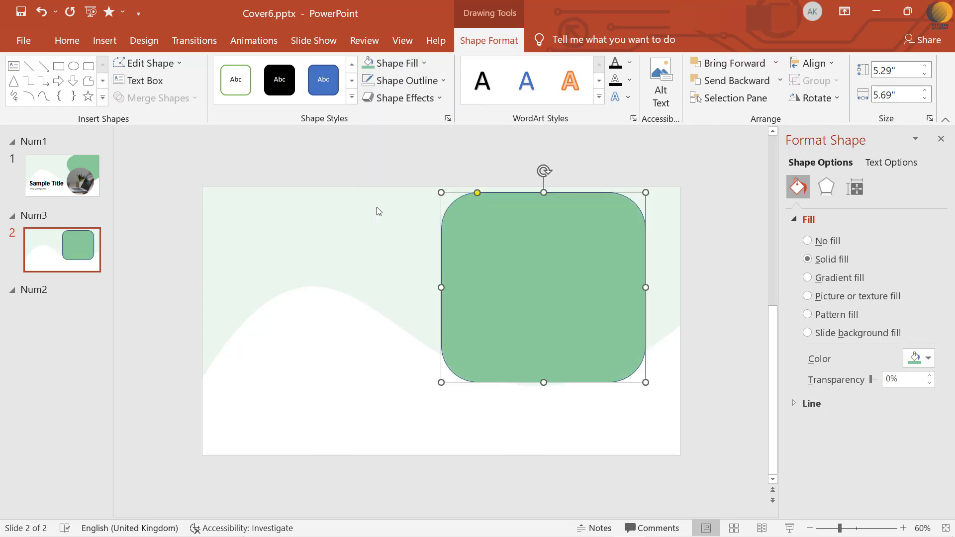
click(397, 63)
click(417, 242)
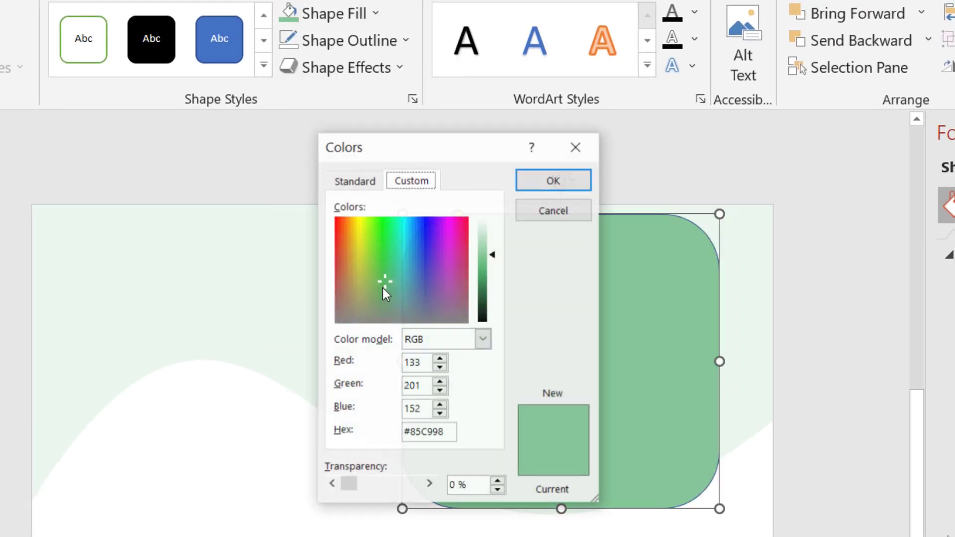
drag(453, 432, 404, 432)
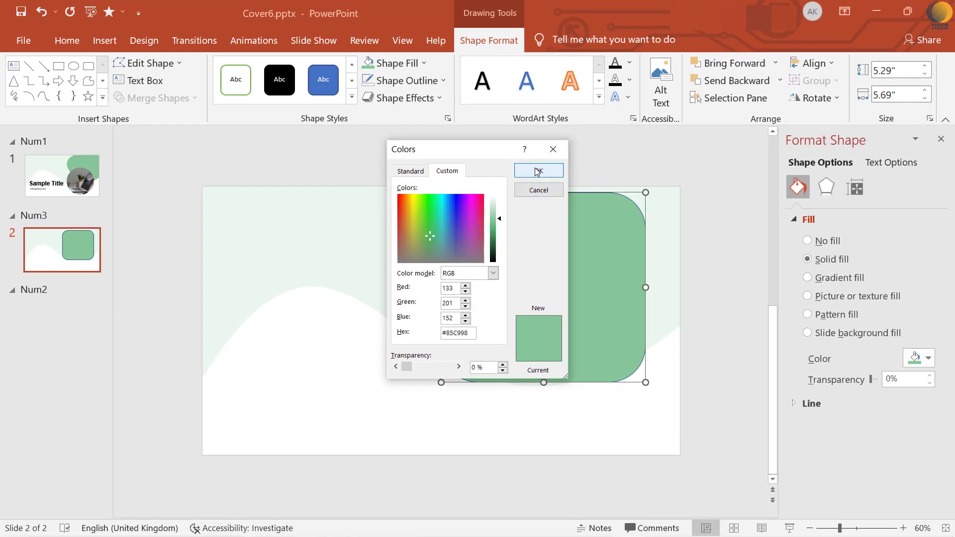
click(545, 172)
click(440, 80)
click(398, 238)
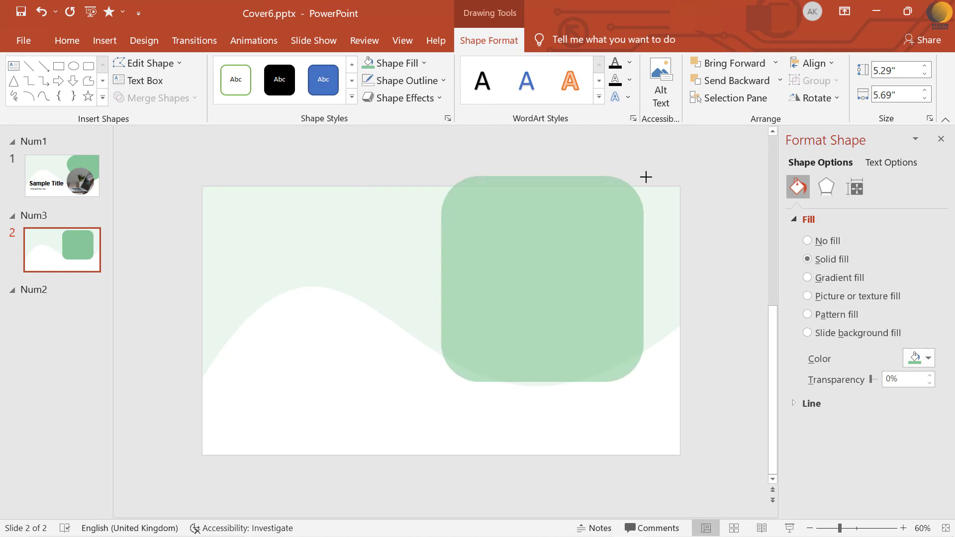
Step: Enlarge and rotate the green square, move it over the top-right corner, and reduce corner rounding
drag(646, 192, 650, 177)
drag(546, 156, 500, 203)
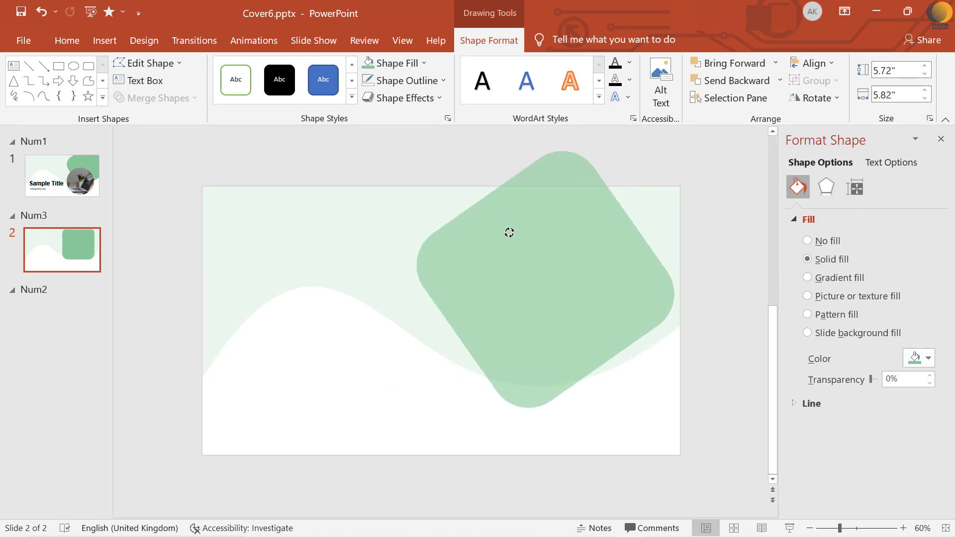
drag(500, 203, 508, 230)
drag(569, 266, 635, 230)
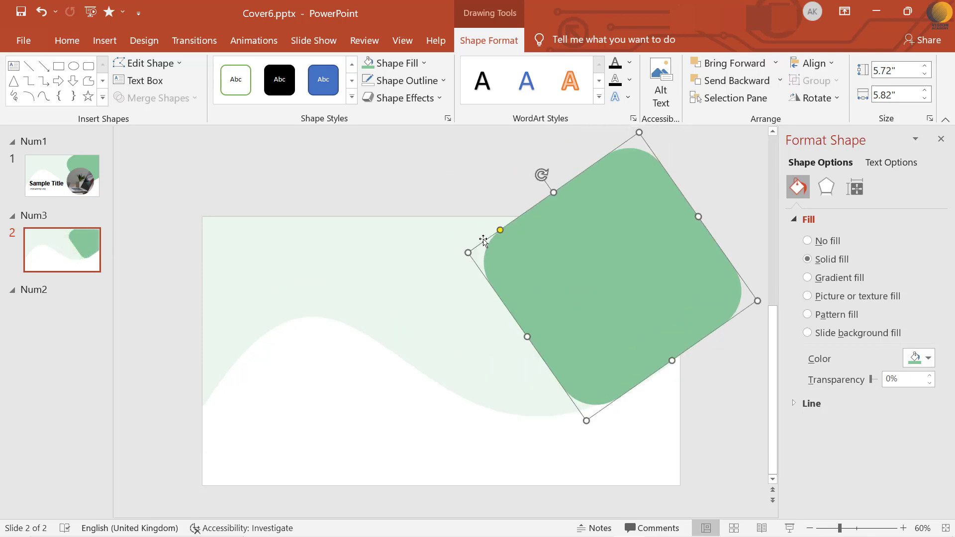
drag(500, 229, 523, 221)
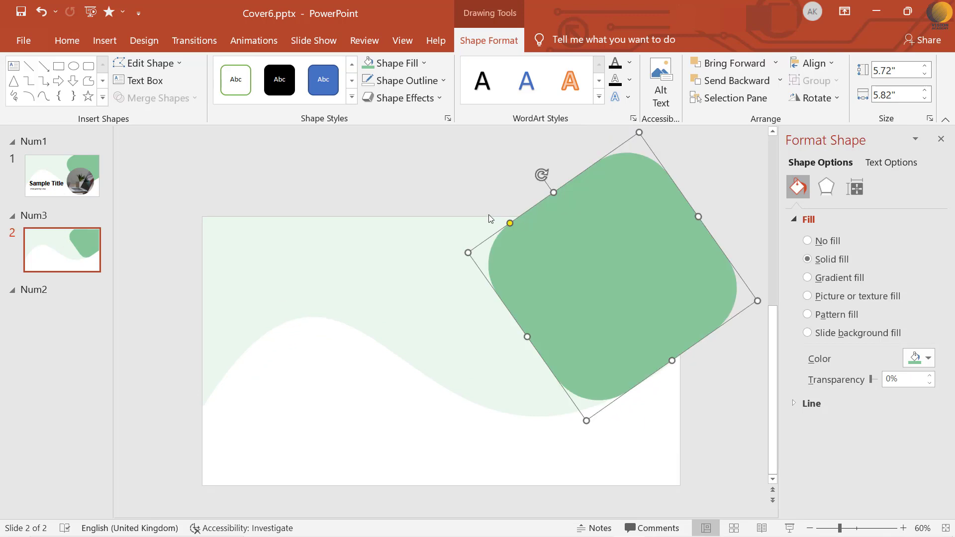
click(490, 219)
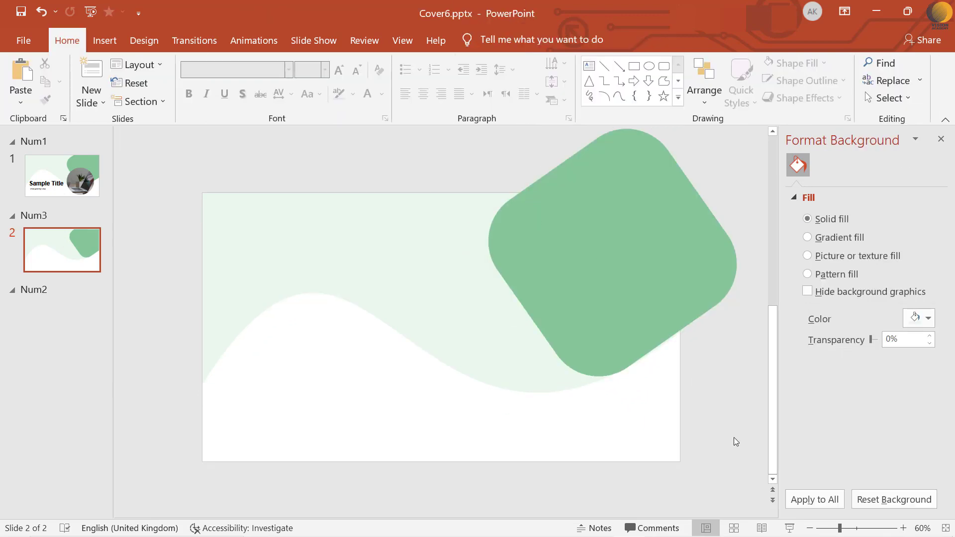
click(809, 528)
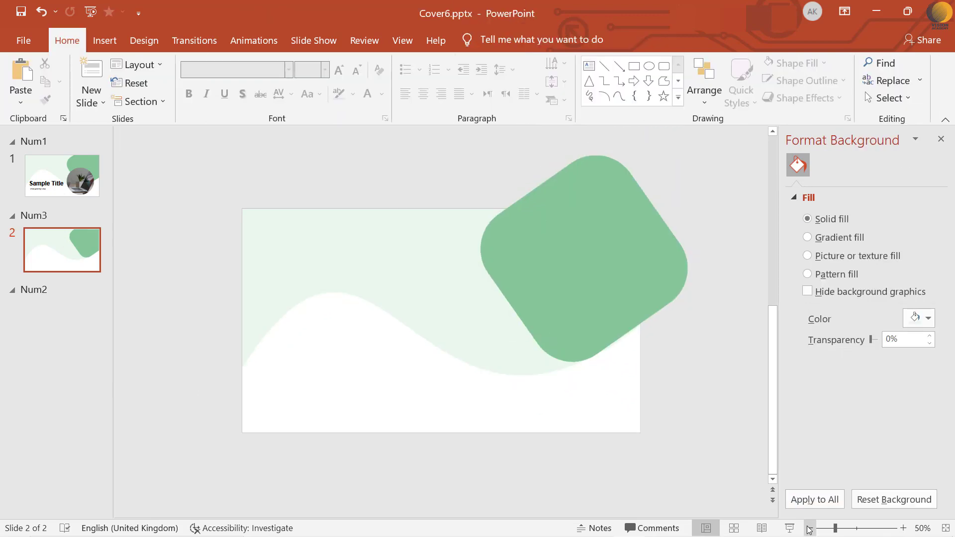
click(810, 529)
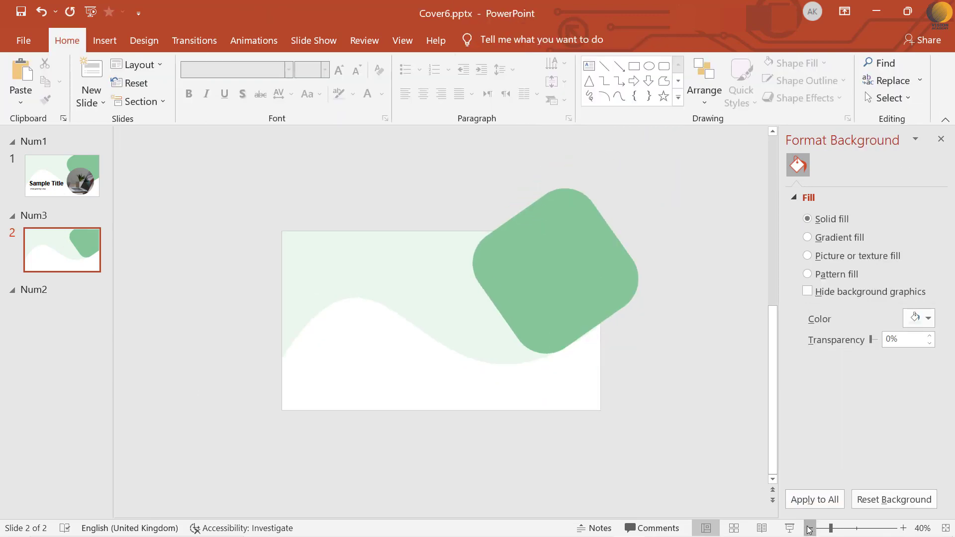
Step: Subtract a rectangle drawn above the slide from the green blob to trim its top overhang
click(104, 40)
click(244, 103)
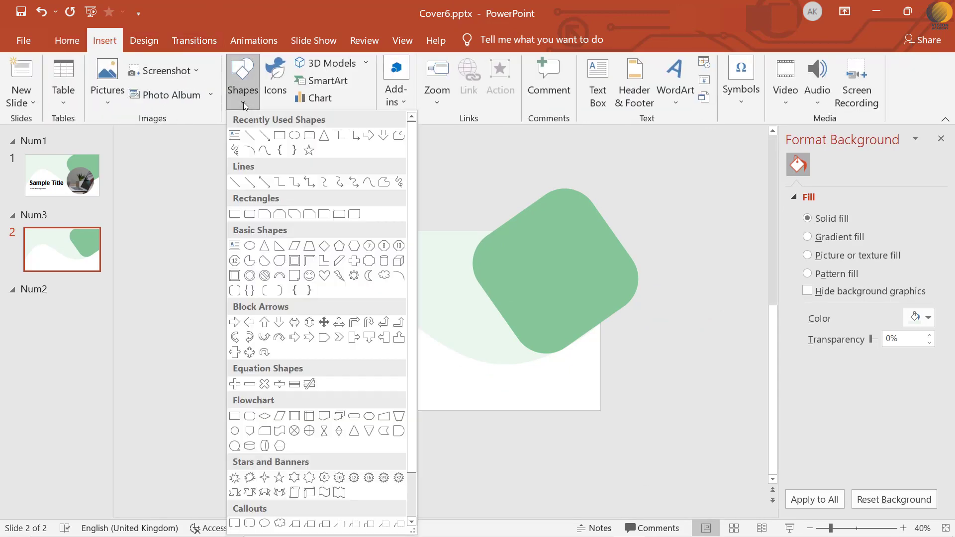
click(280, 135)
drag(422, 174, 636, 230)
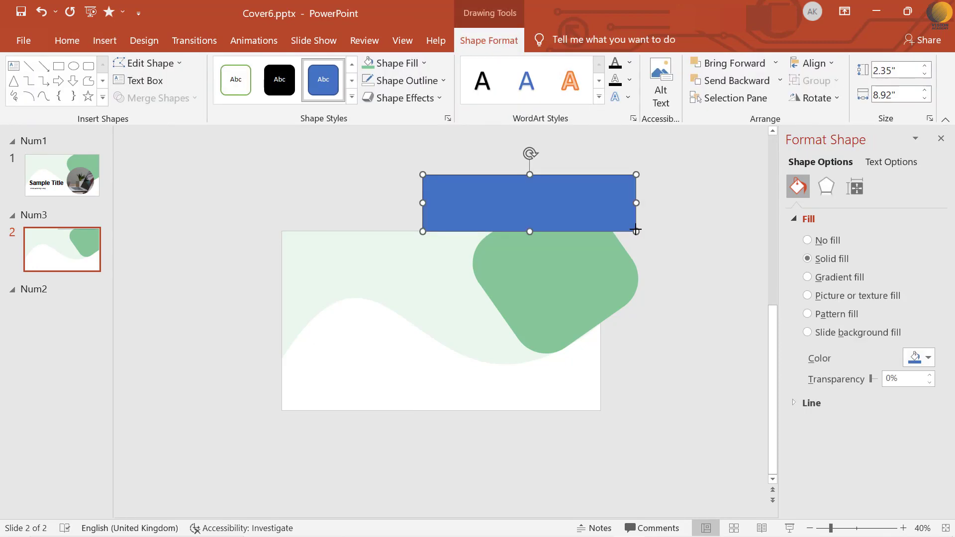
click(595, 244)
shift+click(505, 197)
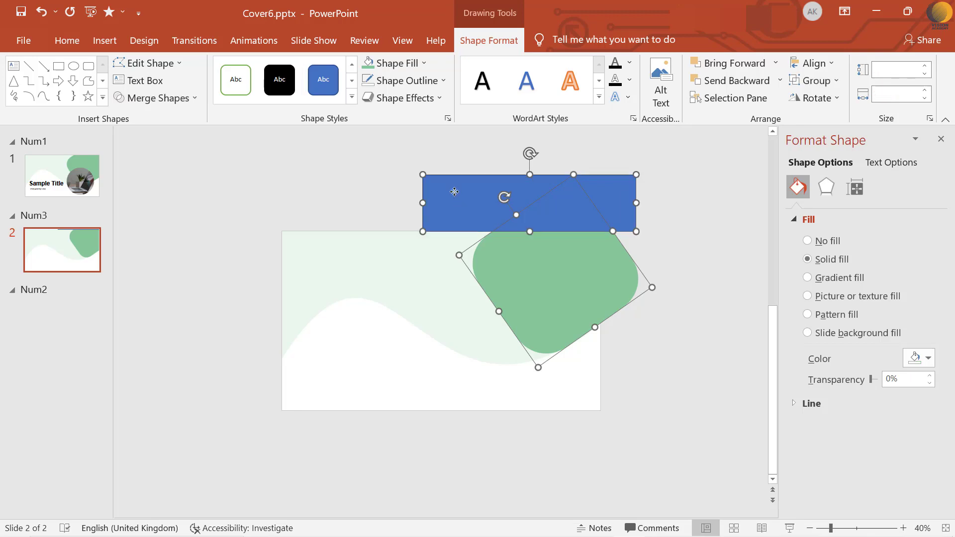
click(157, 98)
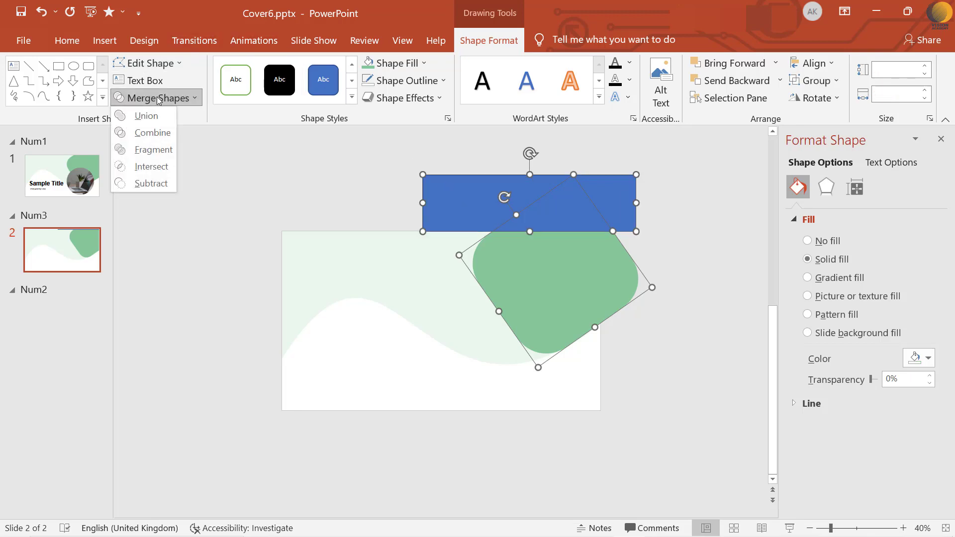
click(150, 183)
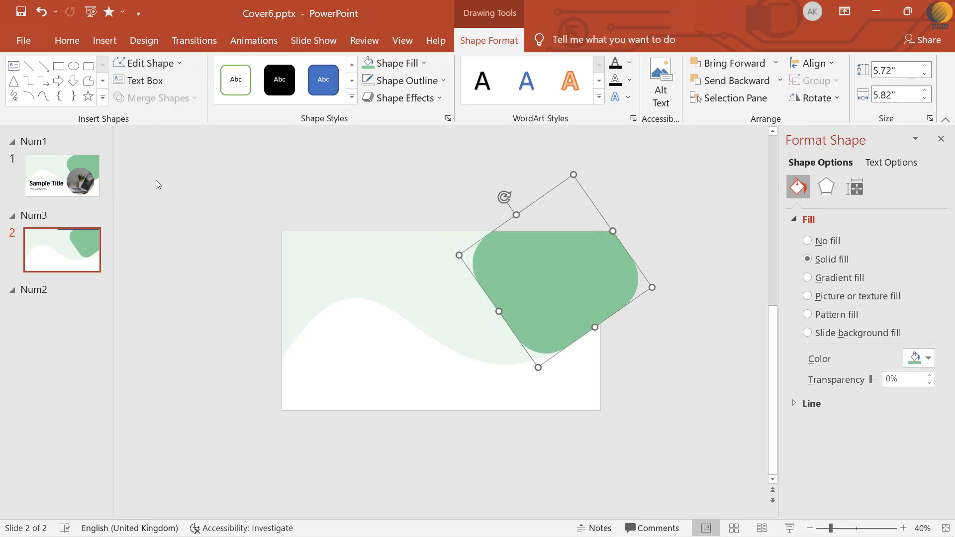
click(97, 42)
Step: Trim the green blob's right overhang by subtracting a rectangle drawn past the slide's right edge
click(242, 82)
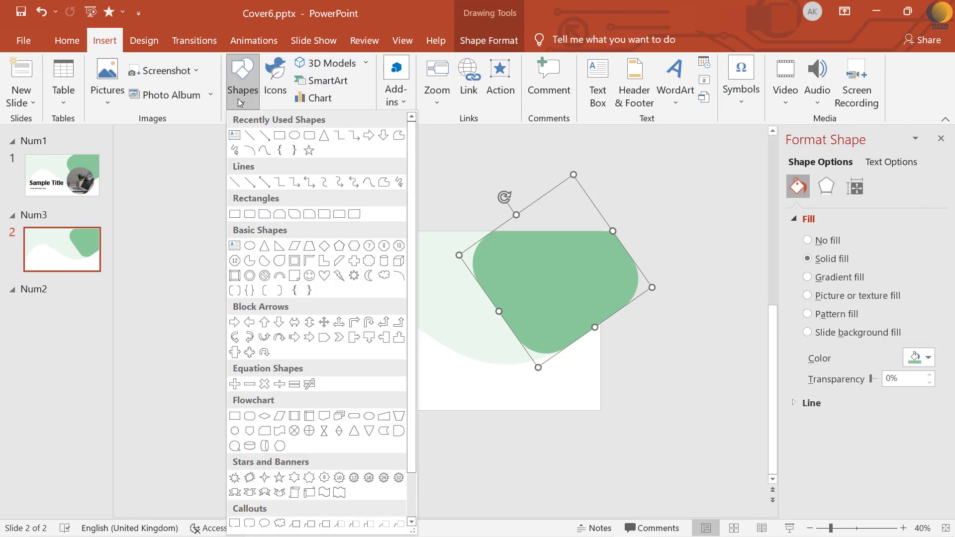
click(285, 141)
drag(662, 197, 599, 350)
click(568, 280)
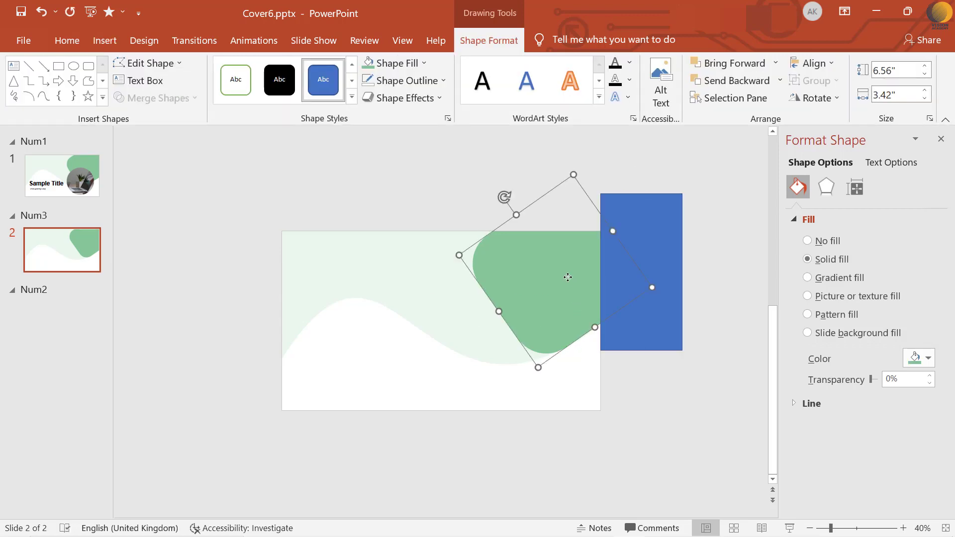
shift+click(646, 251)
click(181, 94)
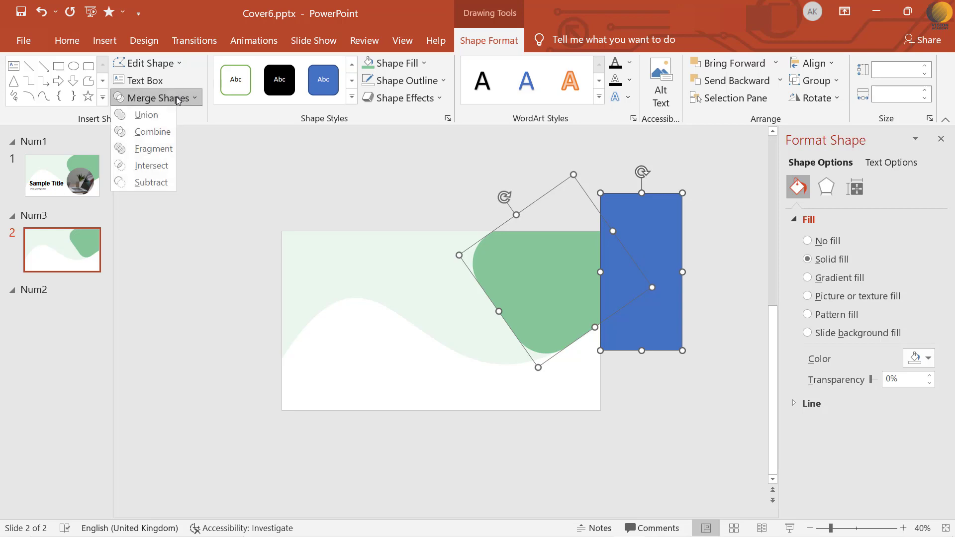
click(161, 184)
click(323, 133)
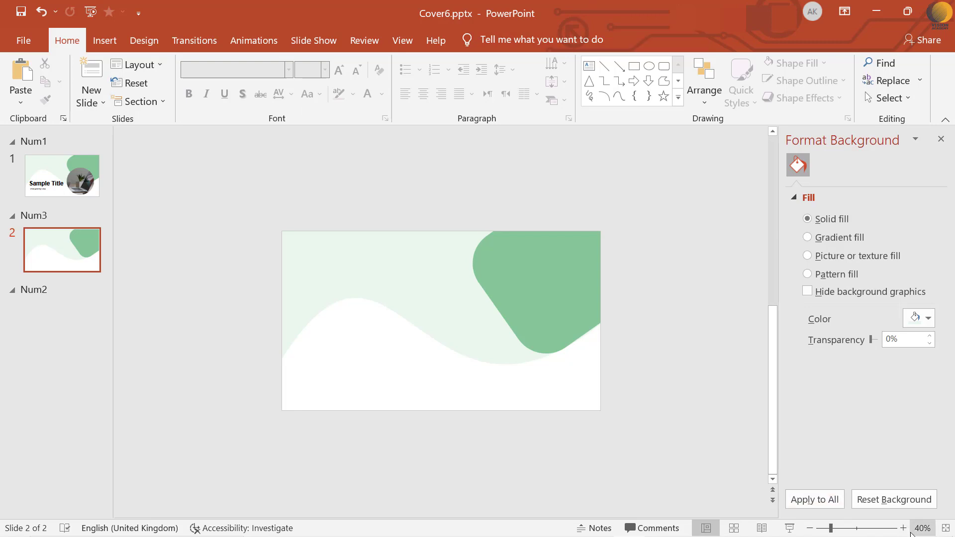
Step: Draw a 5.22" × 5.35" outline-free blue circle on the lower right over the blob and wave
click(903, 527)
click(903, 528)
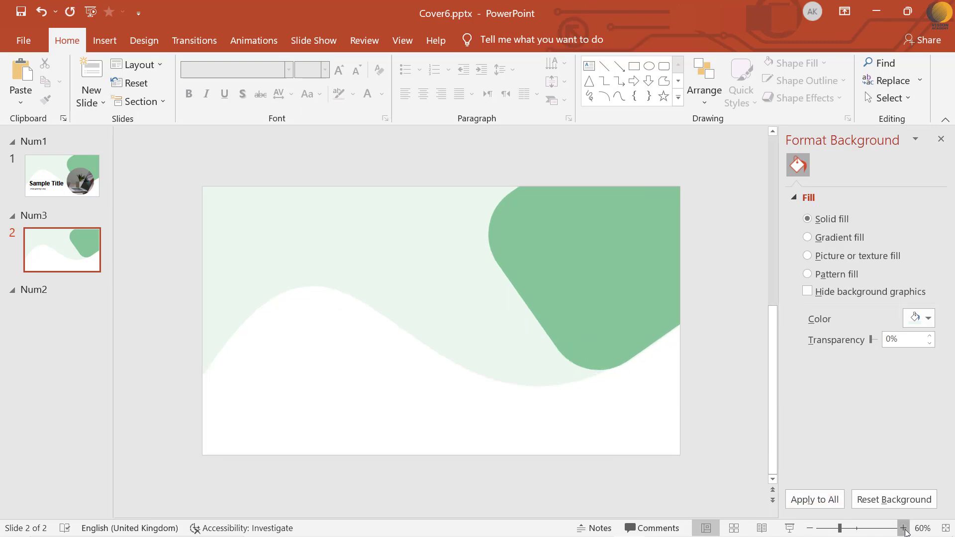
click(104, 41)
click(236, 106)
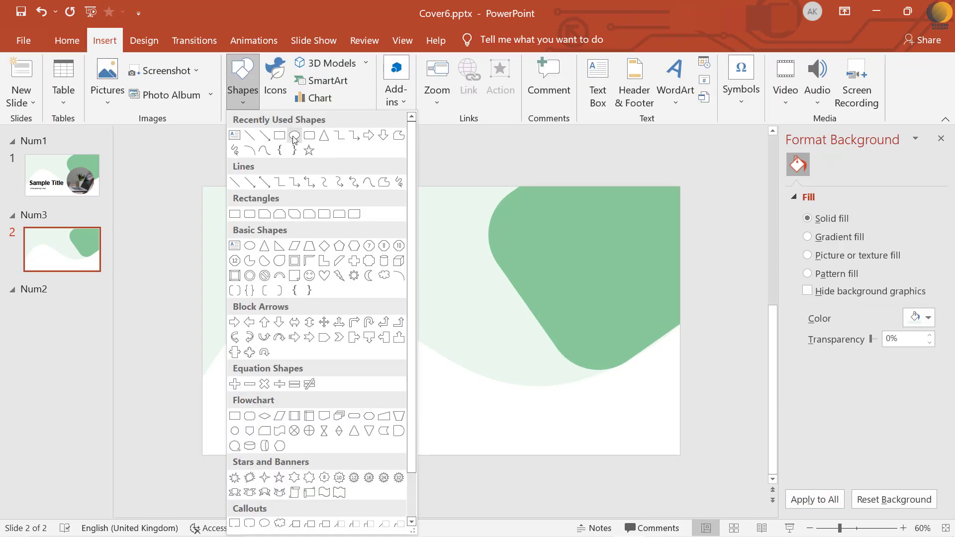
click(295, 136)
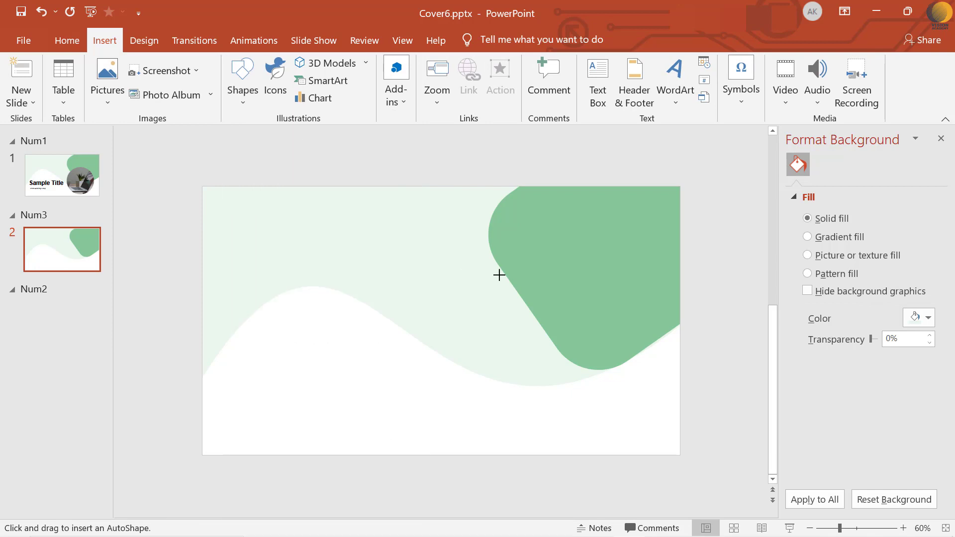
mouse_move(499, 275)
mouse_down()
mouse_move(697, 444)
mouse_move(622, 383)
mouse_up()
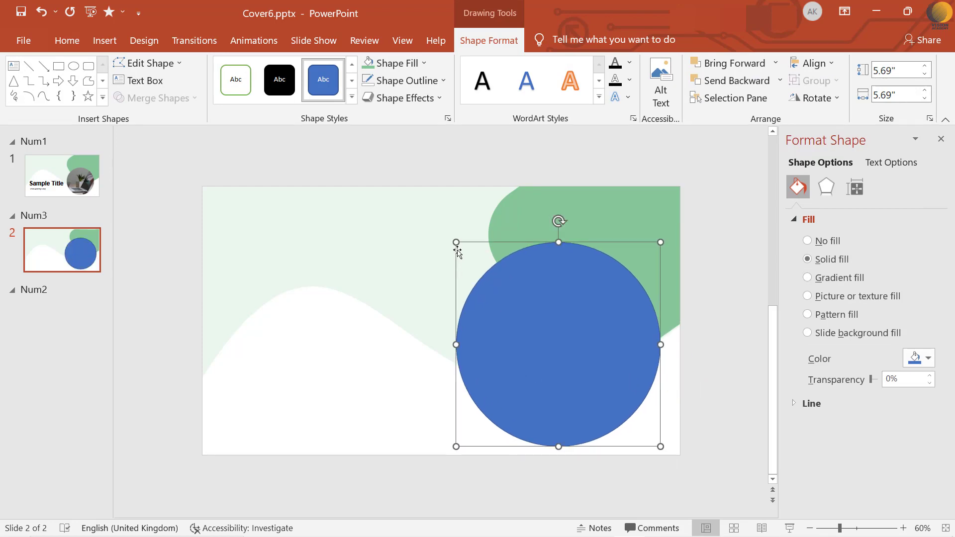
drag(456, 242, 473, 257)
drag(532, 313, 531, 307)
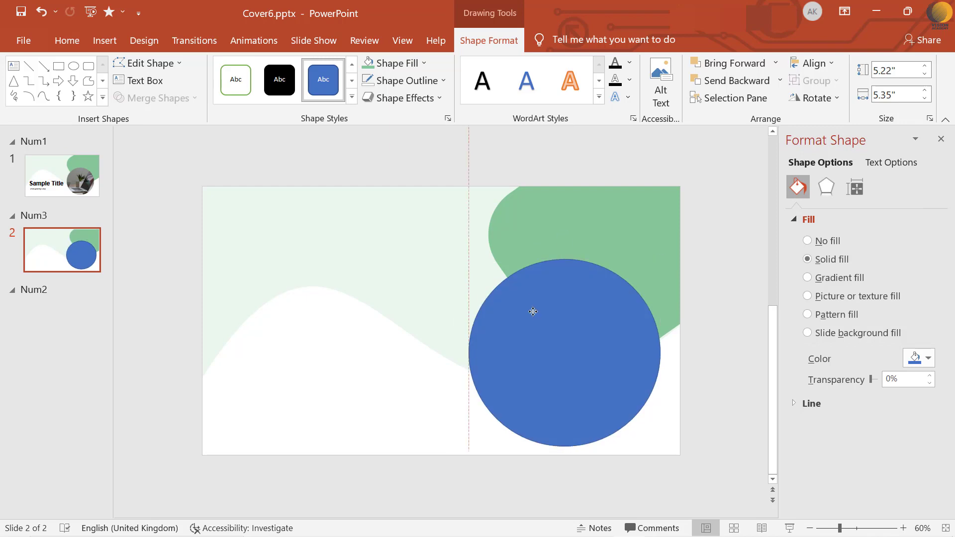
click(432, 84)
click(370, 242)
click(370, 242)
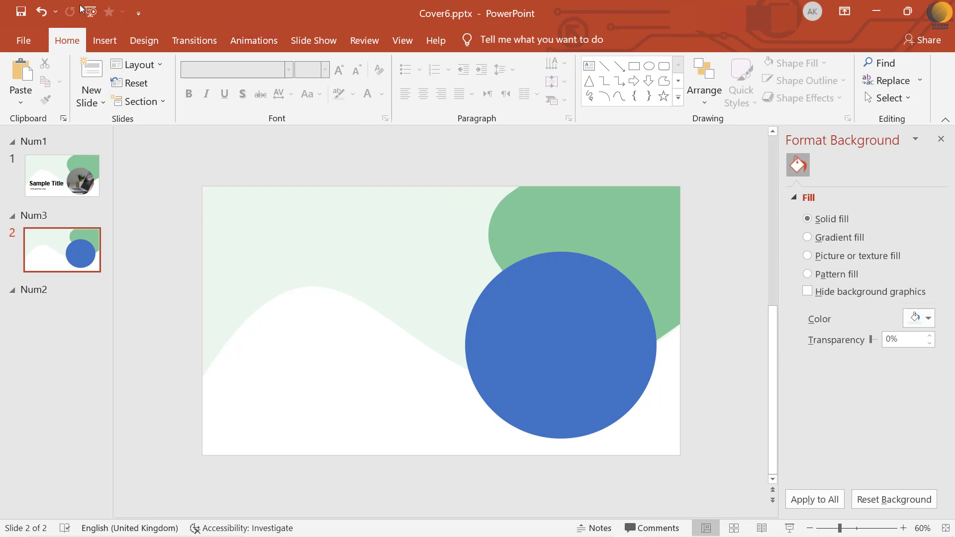
Step: Insert the pexels laptop photo from the Powerpoint\Cover6 folder
click(104, 41)
click(102, 90)
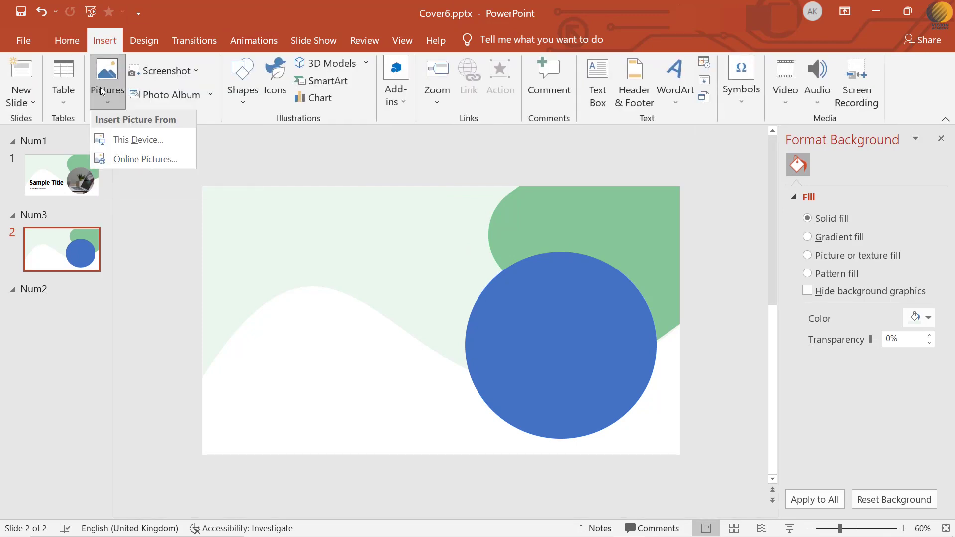
click(122, 140)
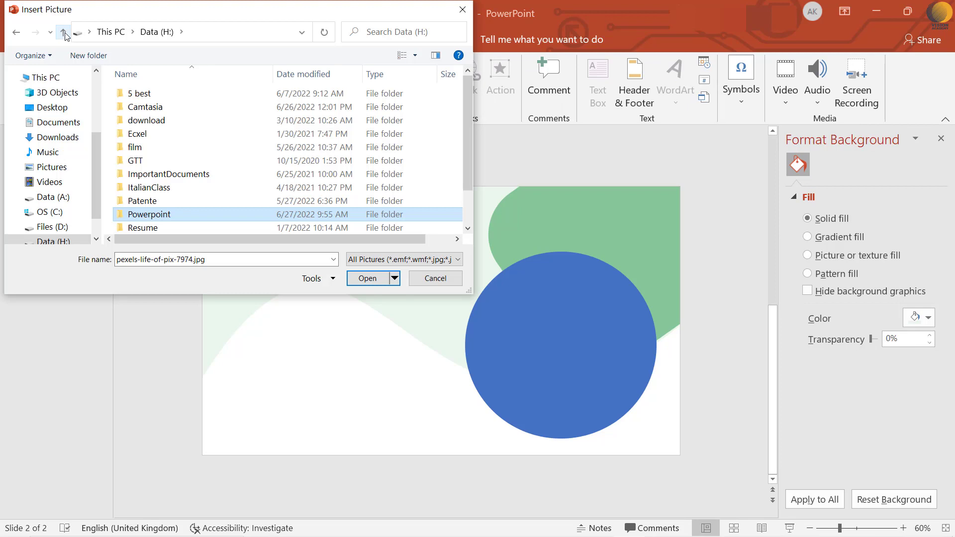
double_click(142, 214)
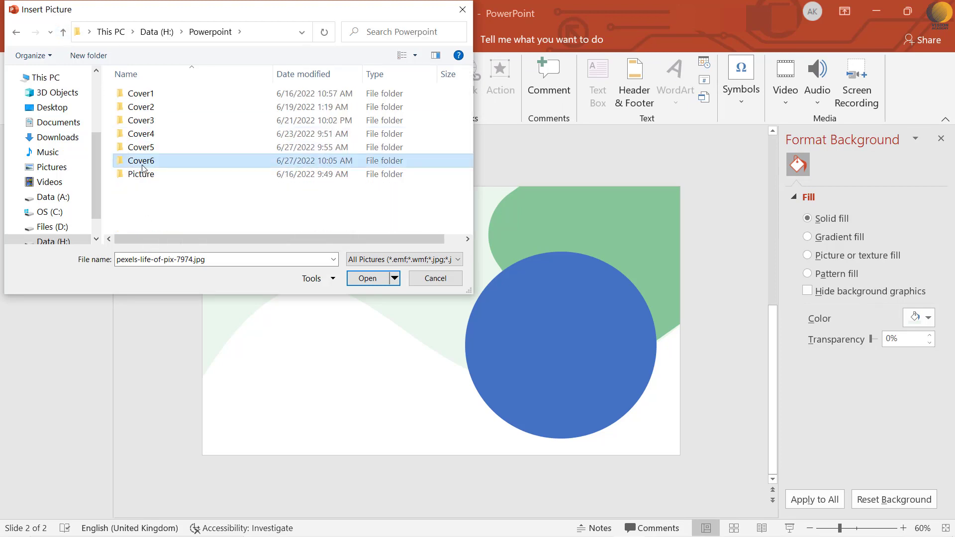
double_click(141, 160)
double_click(142, 110)
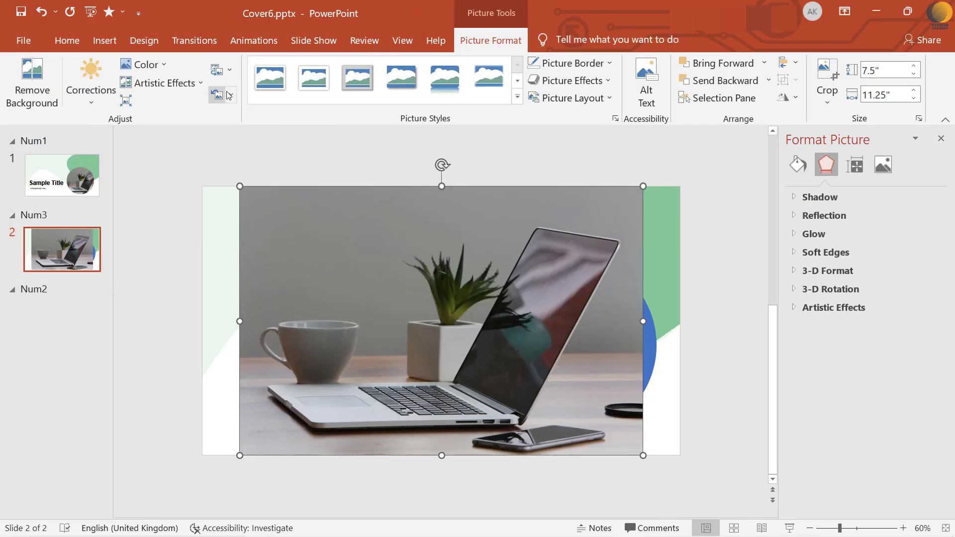
Step: Size the laptop photo to 5.58" × 8.36" over the blue circle and send it backward
drag(239, 187, 406, 297)
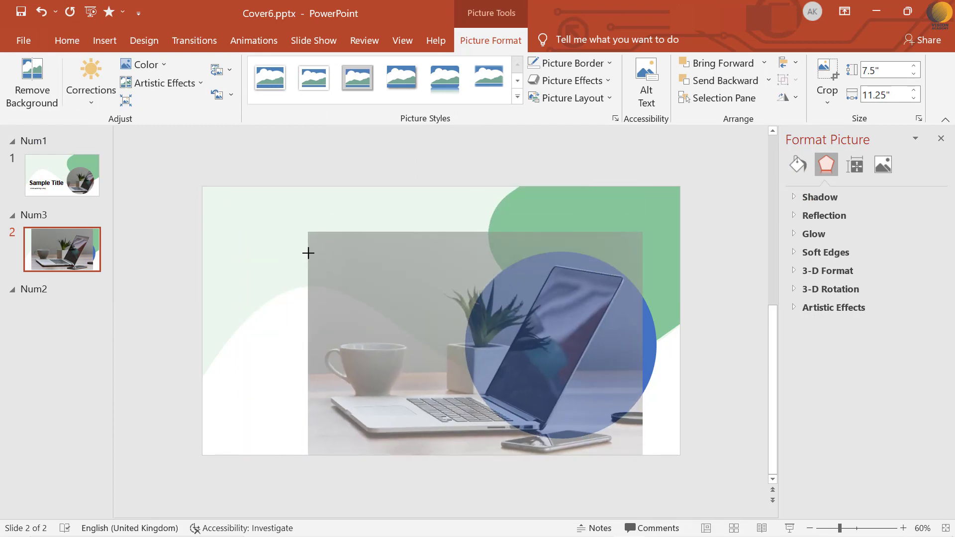
drag(461, 345, 481, 307)
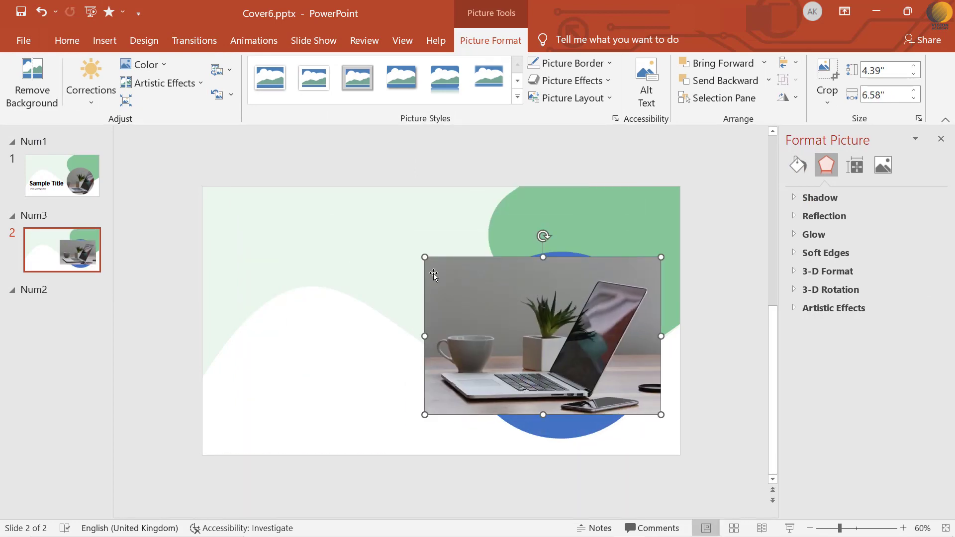
drag(425, 256, 379, 224)
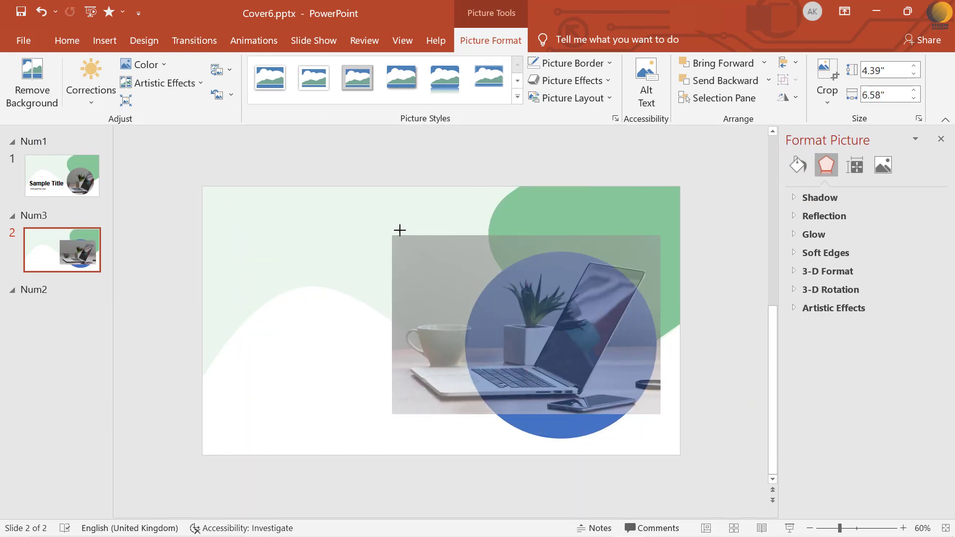
drag(477, 292, 492, 333)
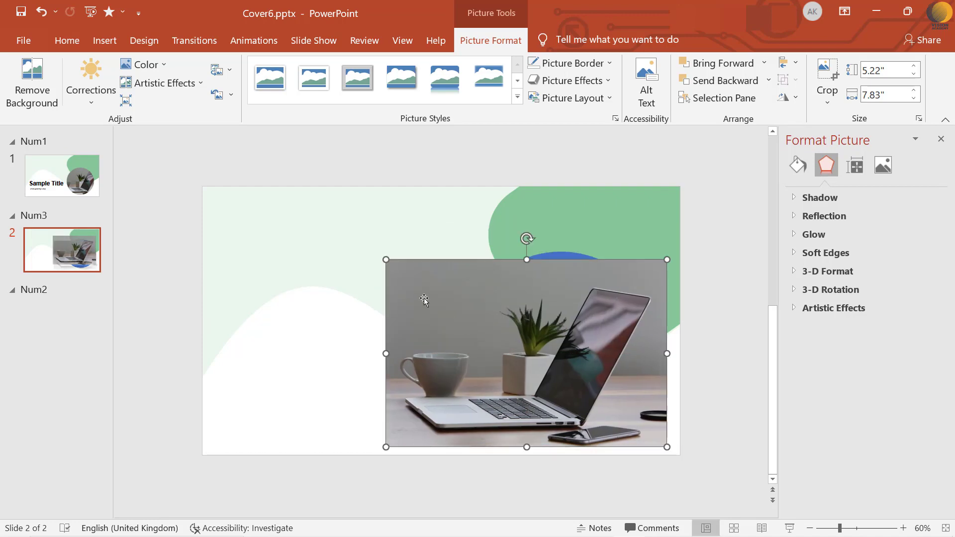
drag(386, 259, 367, 247)
right_click(538, 328)
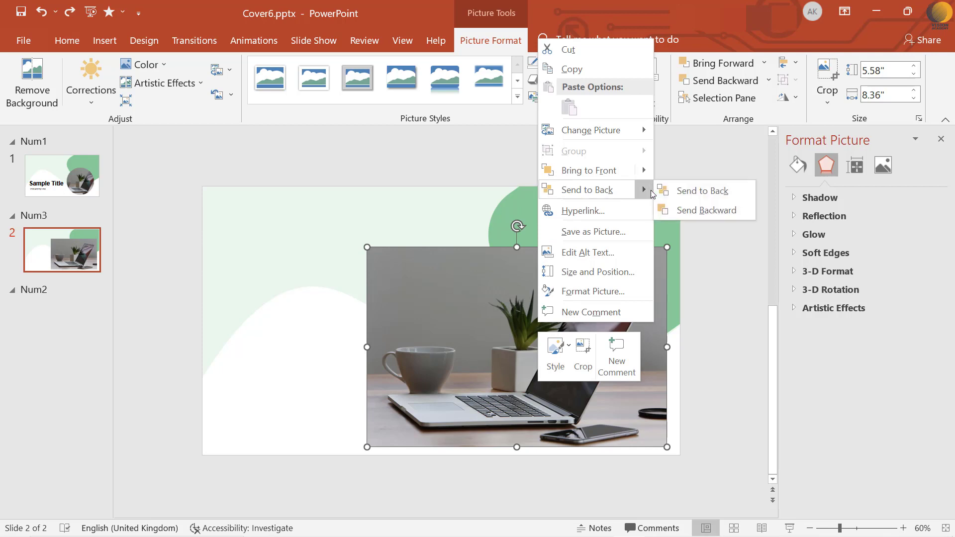
click(670, 213)
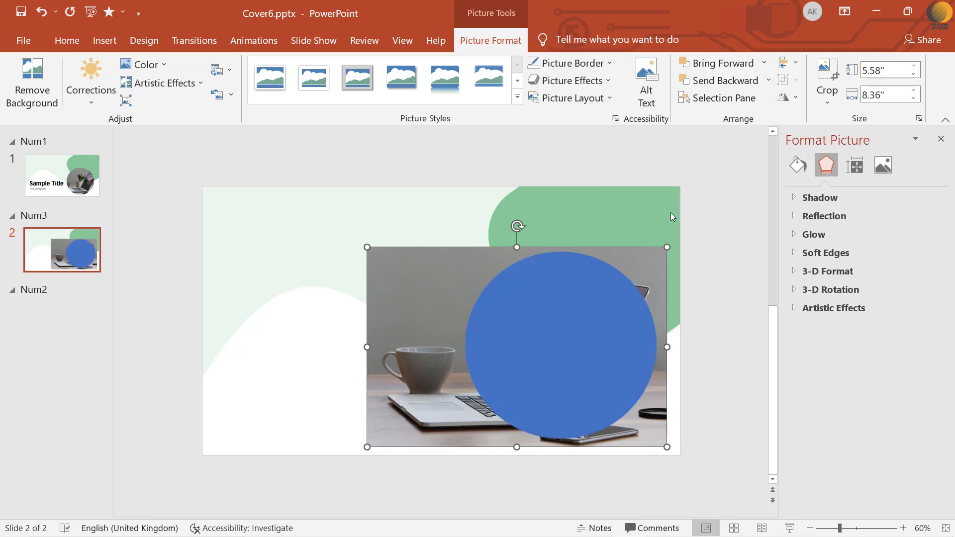
Step: Shift the laptop photo slightly right and resize it to fit around the blue circle
click(671, 213)
click(430, 302)
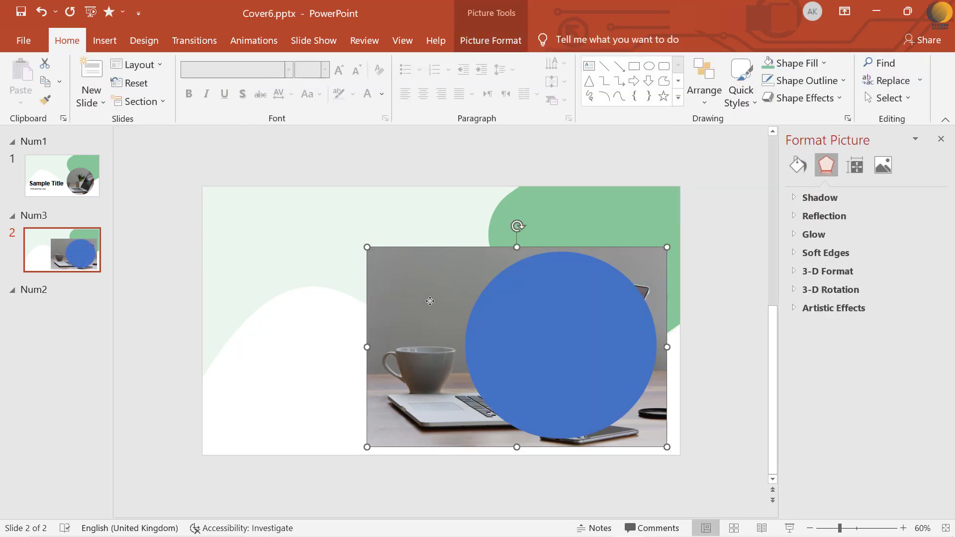
drag(430, 303, 439, 302)
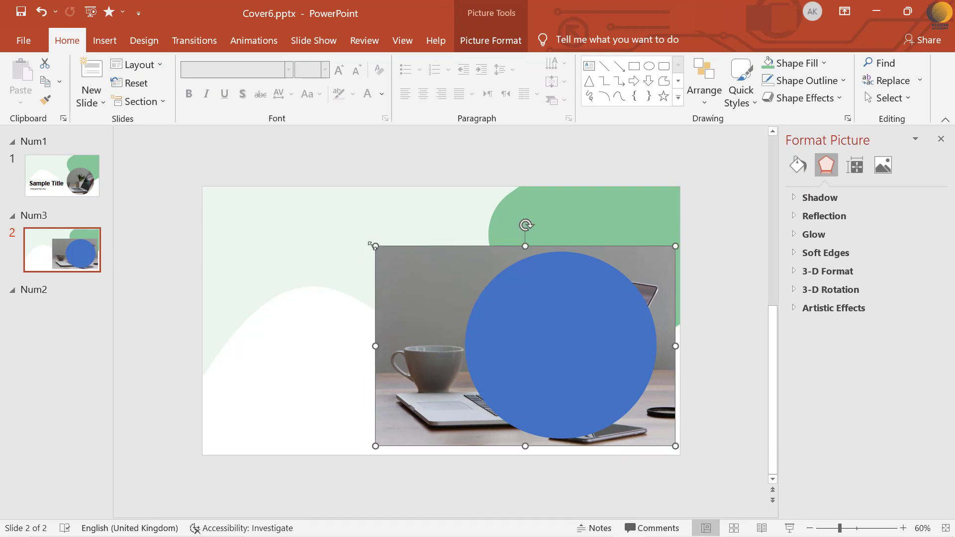
mouse_move(376, 246)
mouse_down()
mouse_move(422, 260)
mouse_move(392, 250)
mouse_up()
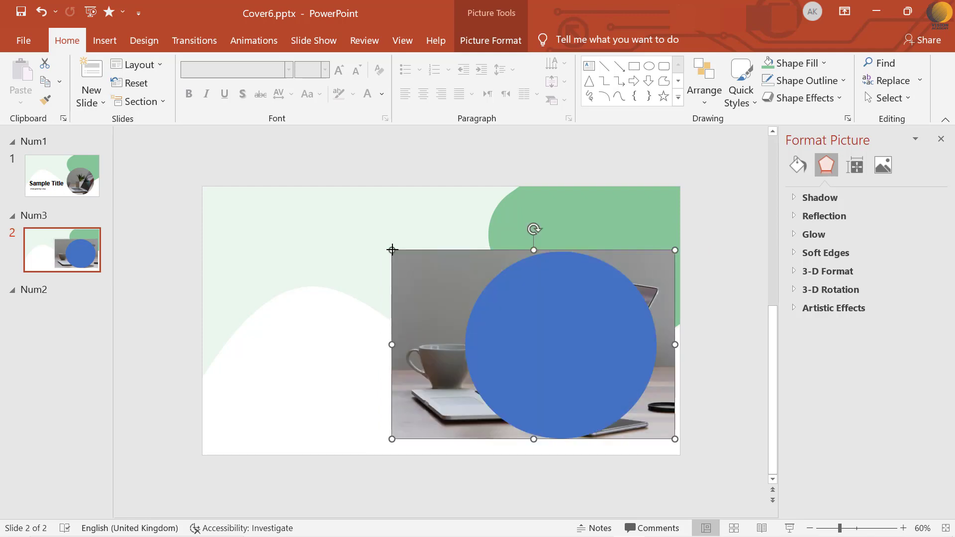
Step: Intersect the photo with the blue circle using Merge Shapes to crop it round
shift+click(528, 286)
click(489, 41)
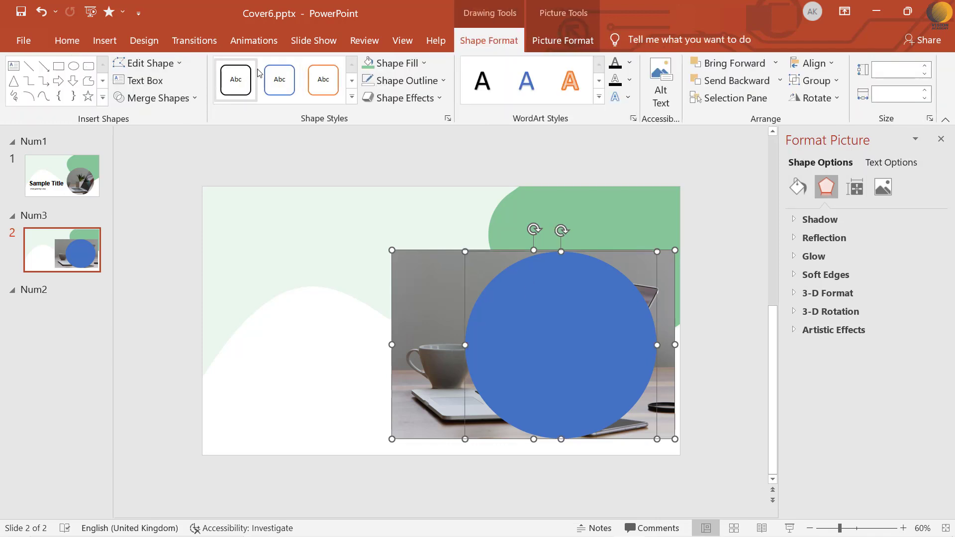
click(189, 90)
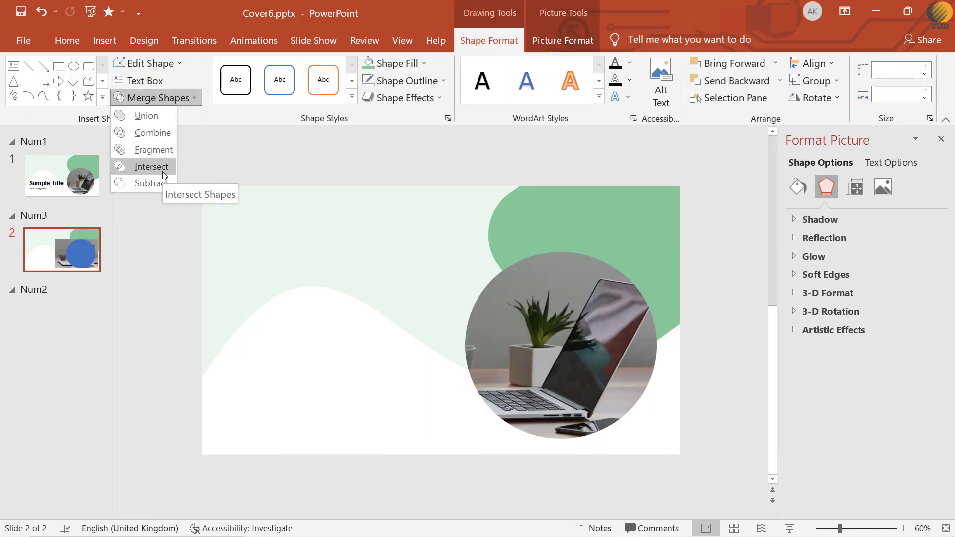
click(163, 172)
Step: Give the round laptop photo an outer shadow with 63% transparency and 40 pt blur
click(239, 167)
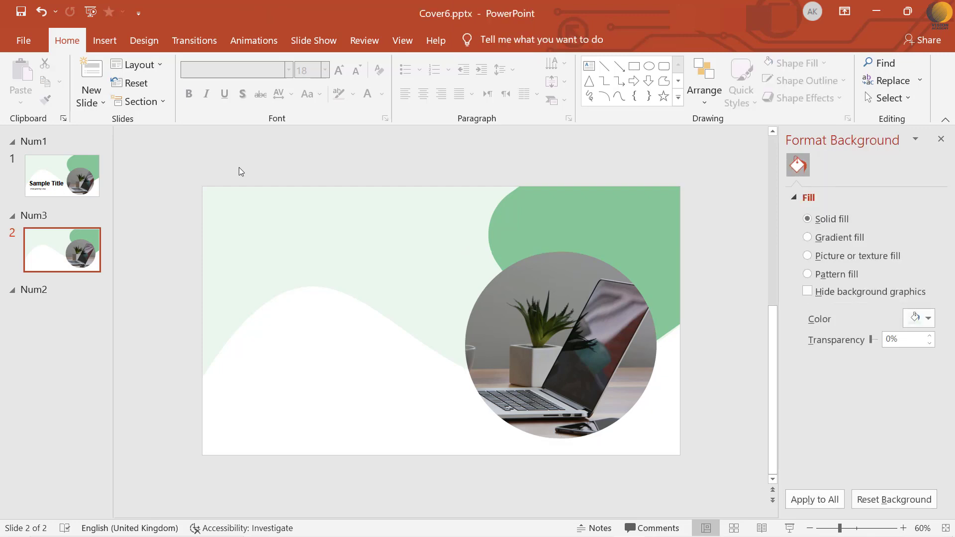
click(548, 277)
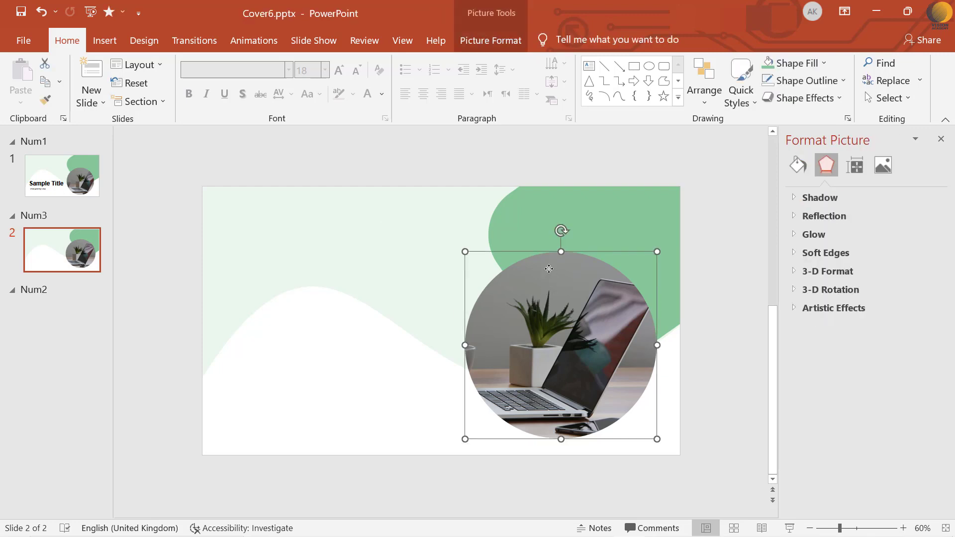
click(820, 198)
click(928, 218)
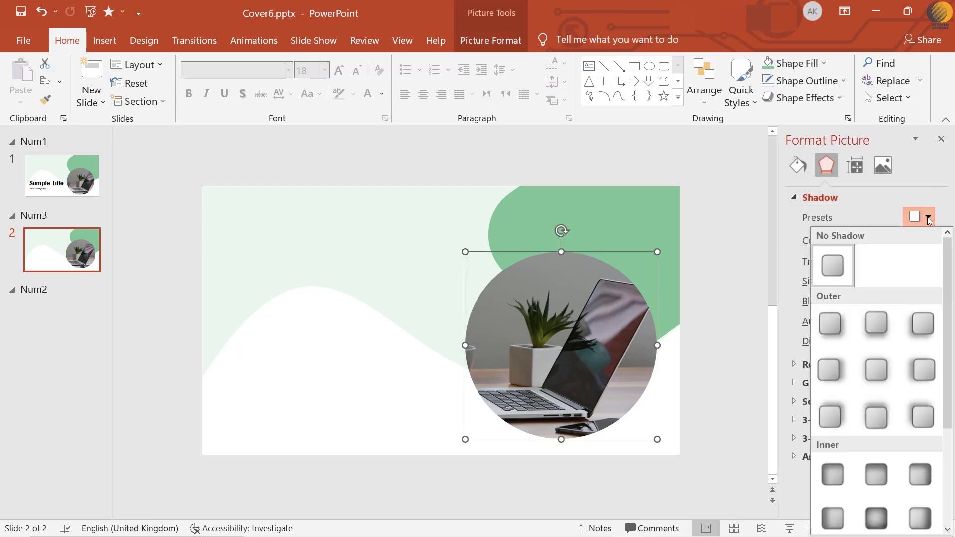
click(923, 409)
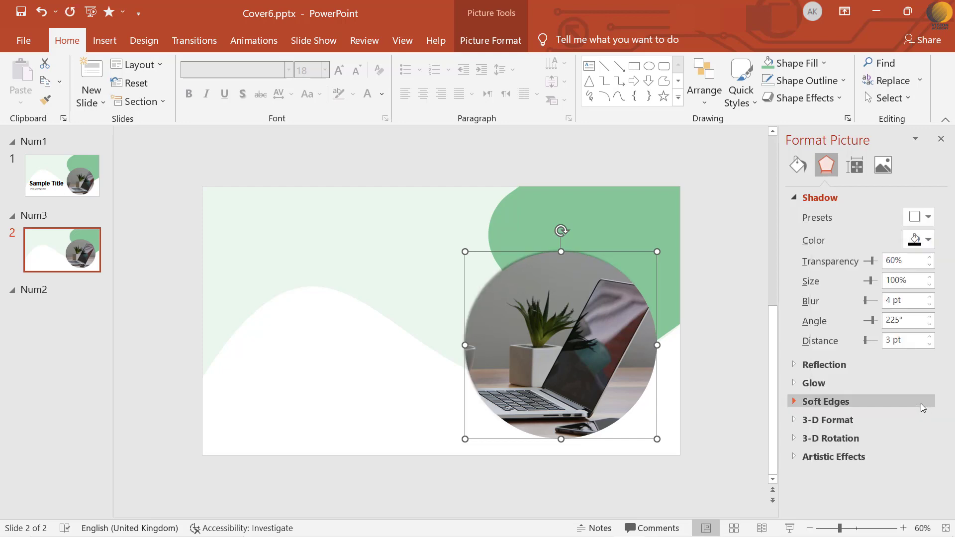
drag(871, 261, 873, 268)
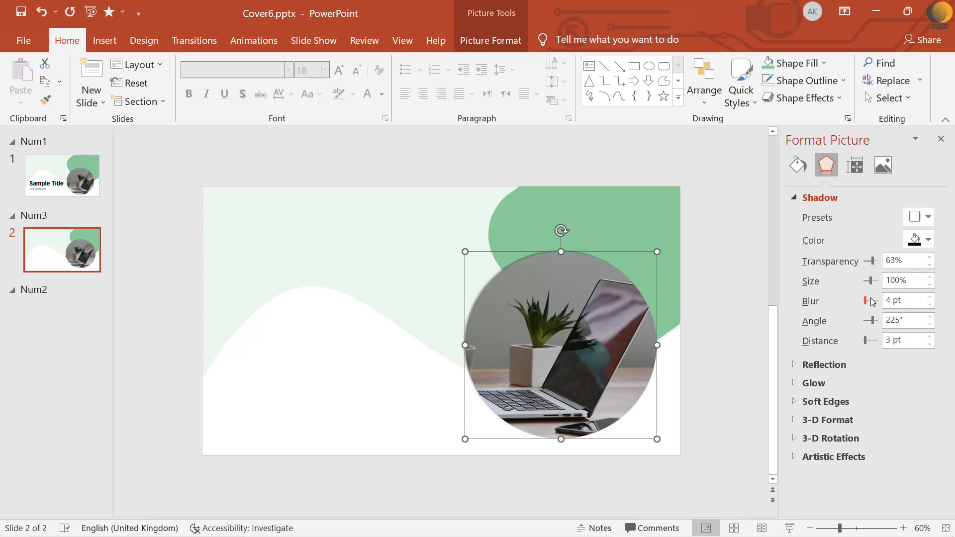
drag(866, 301, 871, 305)
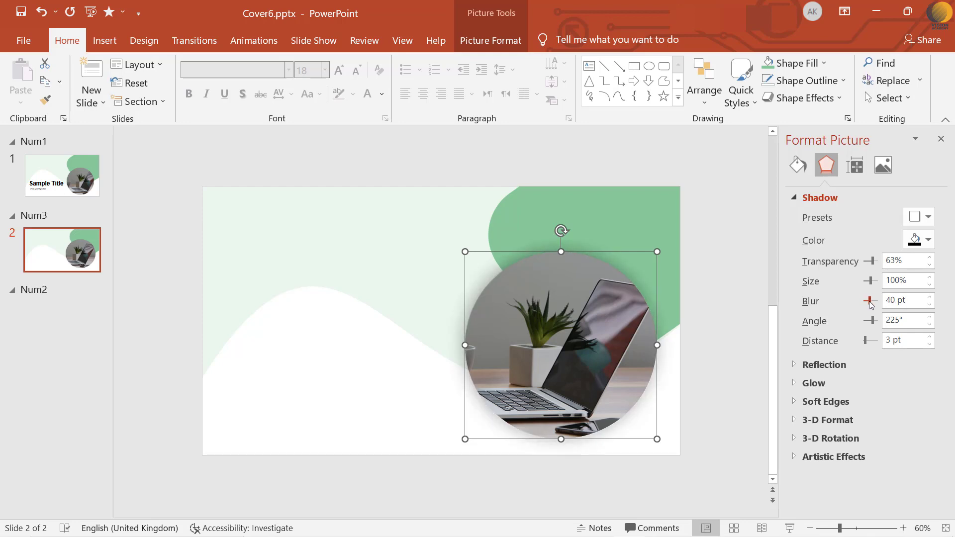
click(472, 167)
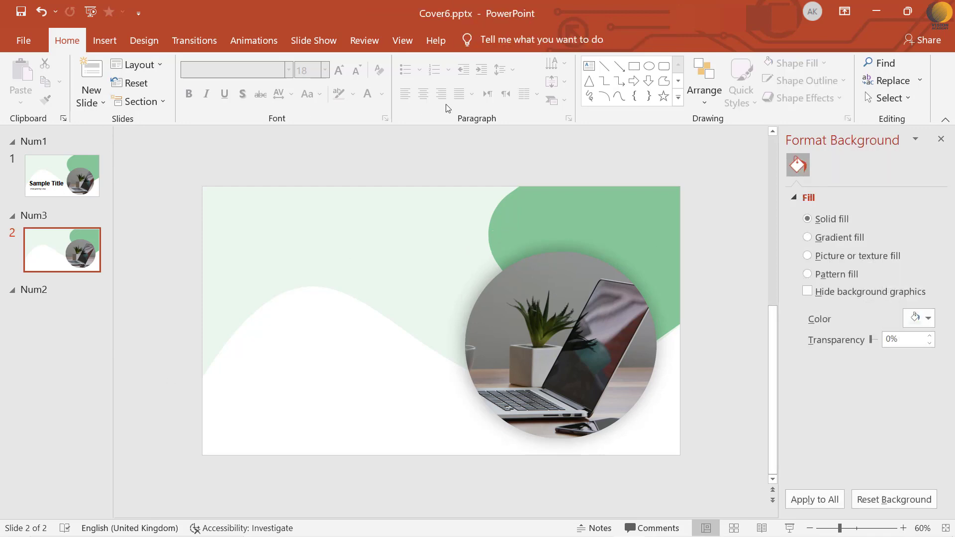
Step: Draw a text box left of the photo and type the title 'آموزش پاورپوینت'
click(589, 66)
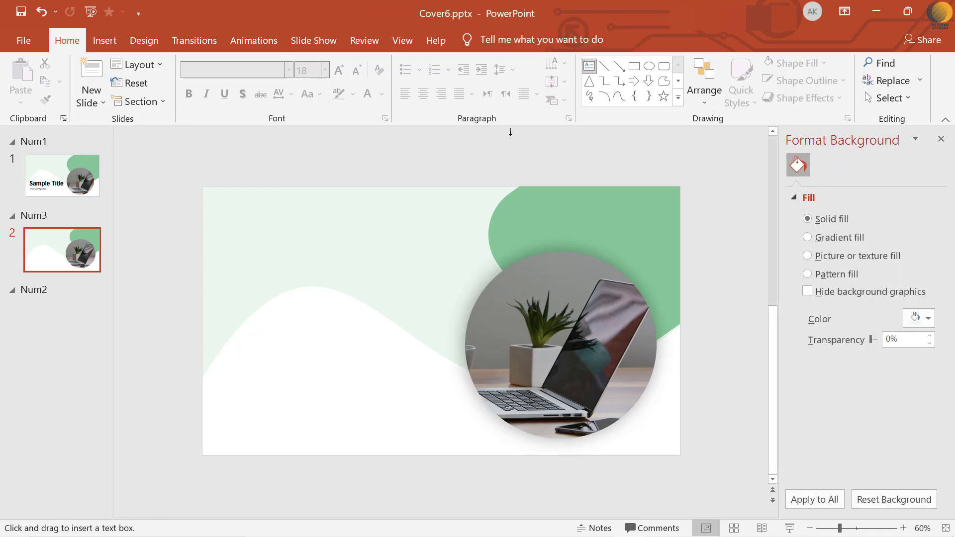
drag(235, 362, 398, 380)
key(alt+shift)
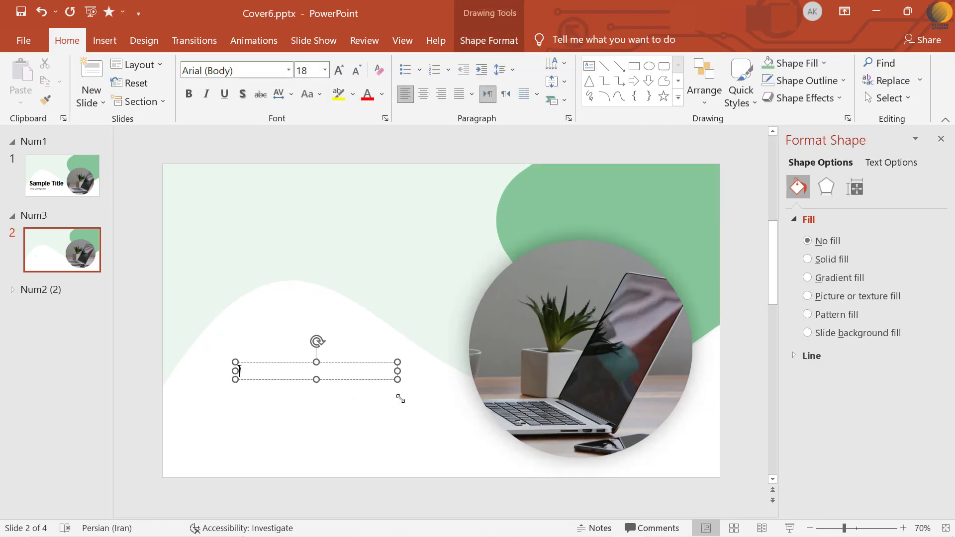
text(آموزش پاورپوینت)
Step: Set the title text to B Yekan at 100 pt
key(ctrl+a)
click(288, 70)
click(240, 188)
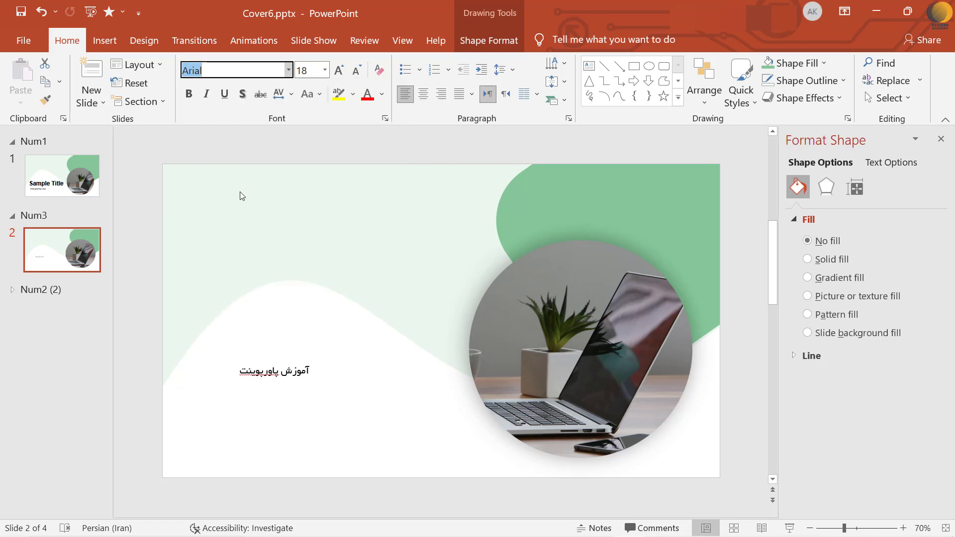
click(302, 73)
text(100)
key(Return)
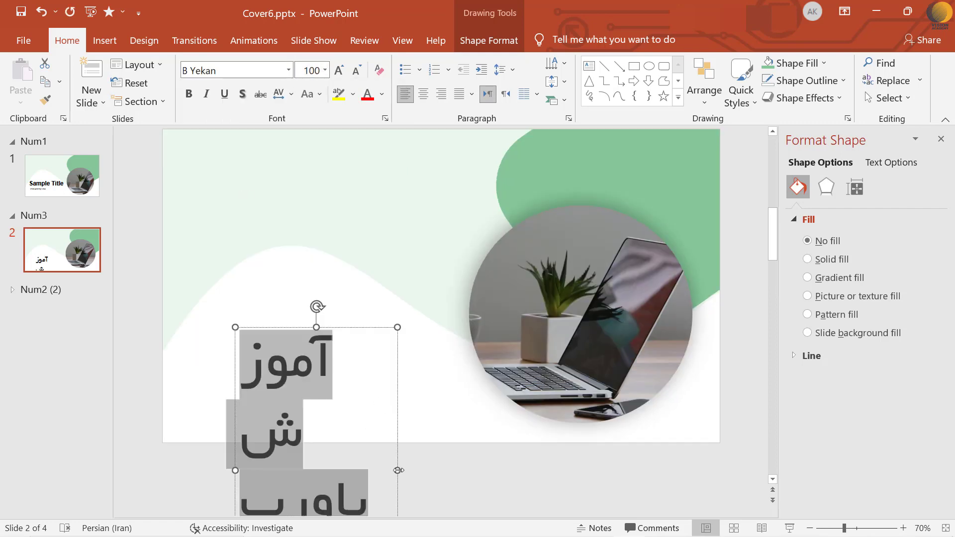
Step: Widen the title box onto one line beside the photo and make the text 72 pt bold
drag(399, 470, 626, 454)
drag(236, 406, 161, 406)
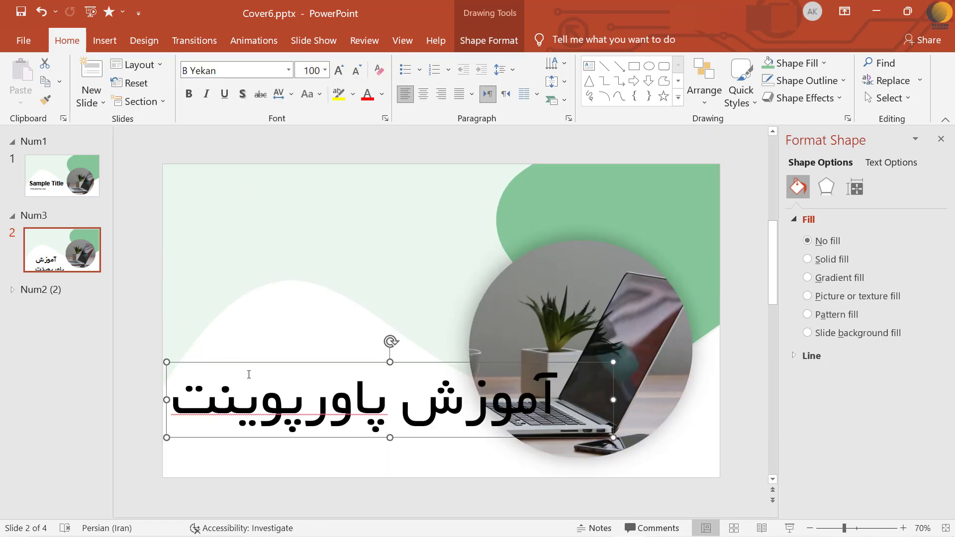
drag(374, 365, 351, 352)
drag(159, 384, 390, 325)
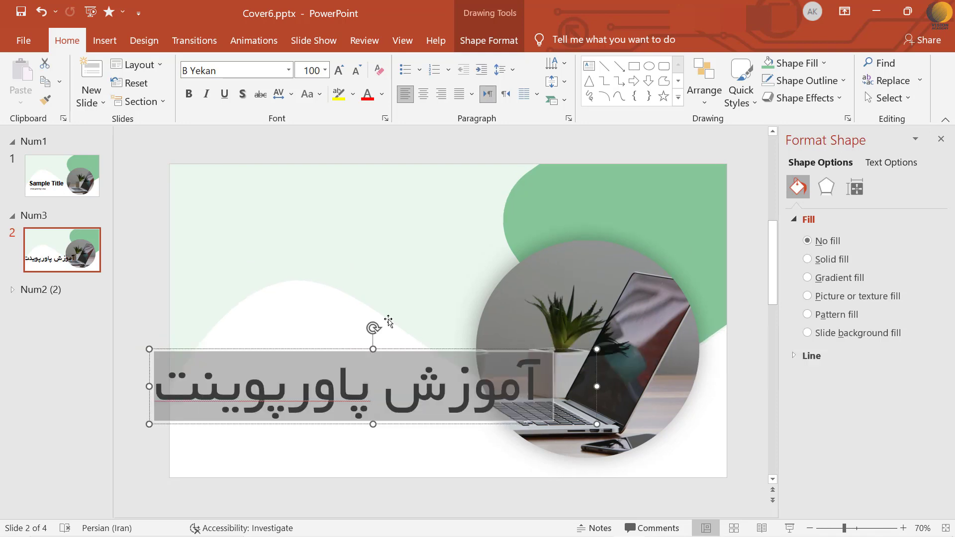
key(ctrl+shift+comma)
key(ctrl+shift+comma)
key(ctrl+shift+comma)
click(189, 94)
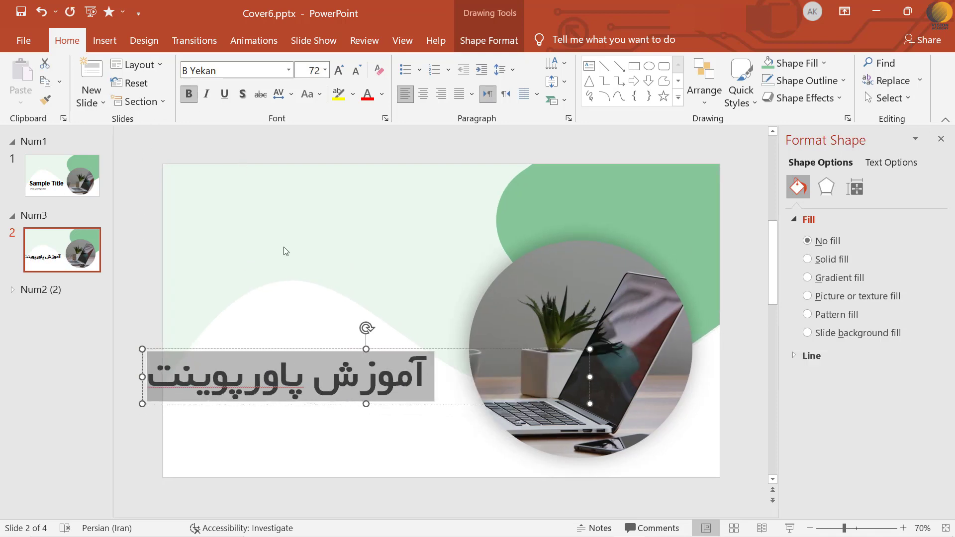
drag(315, 349, 335, 349)
Step: Give the title an outer shadow, slightly less transparent, with blur raised to 9 pt
click(825, 187)
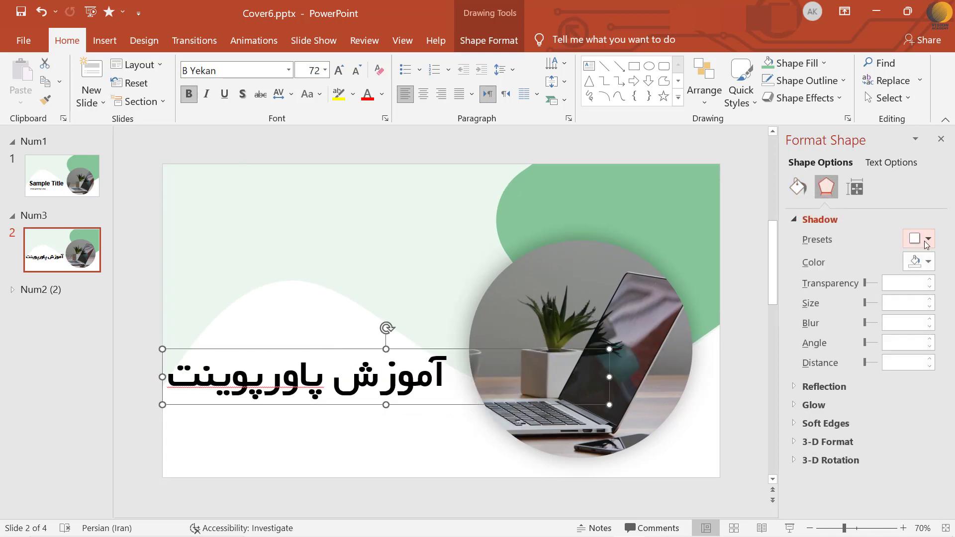
click(919, 239)
click(924, 429)
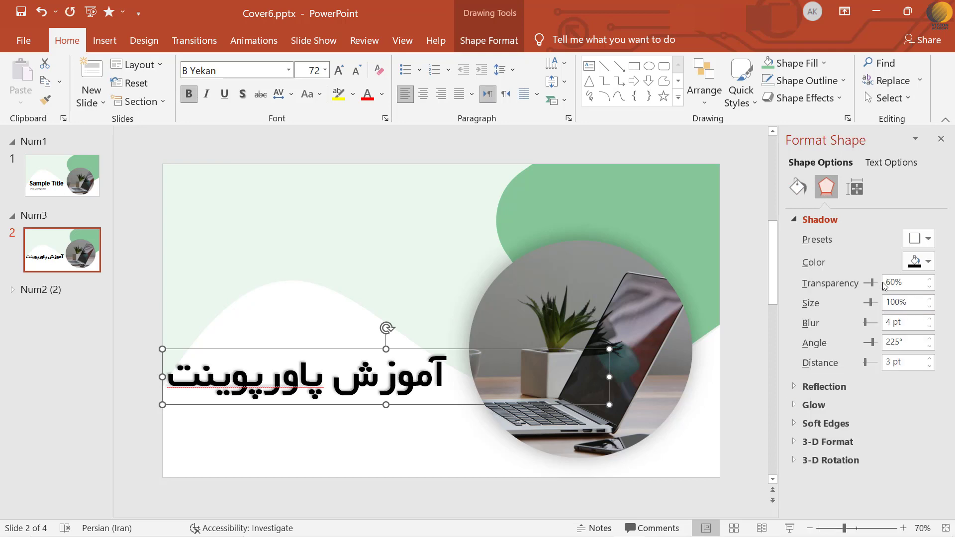
click(930, 287)
click(929, 287)
click(930, 287)
click(929, 286)
click(930, 321)
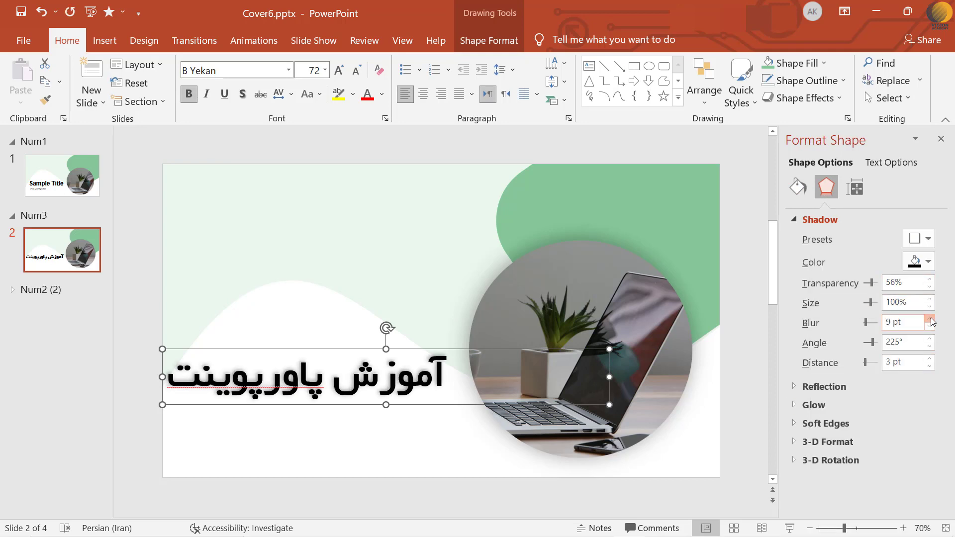
click(929, 359)
click(225, 301)
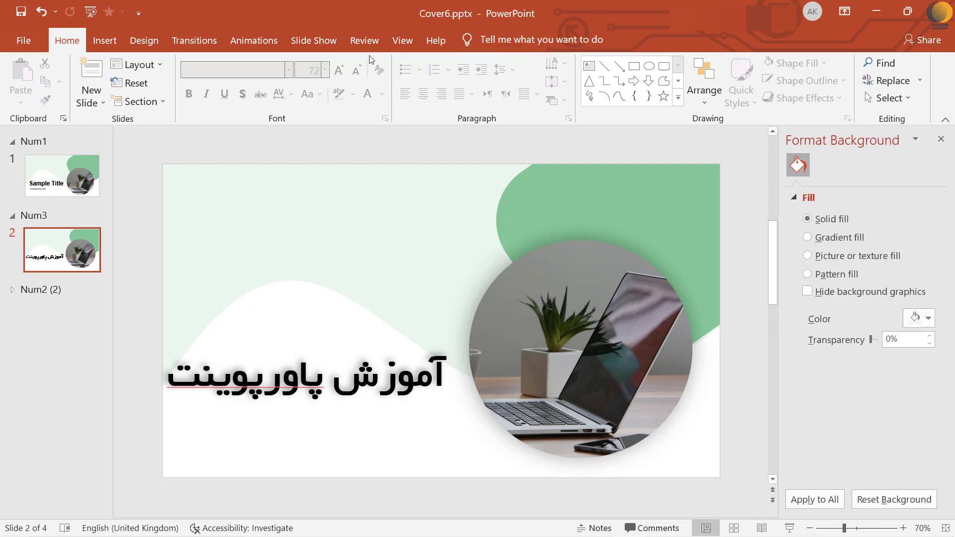
Step: Draw a text box below the title and type the subtitle 'گروه ویژن آکادمی'
click(589, 65)
drag(246, 409, 381, 440)
key(alt+shift)
text(گ)
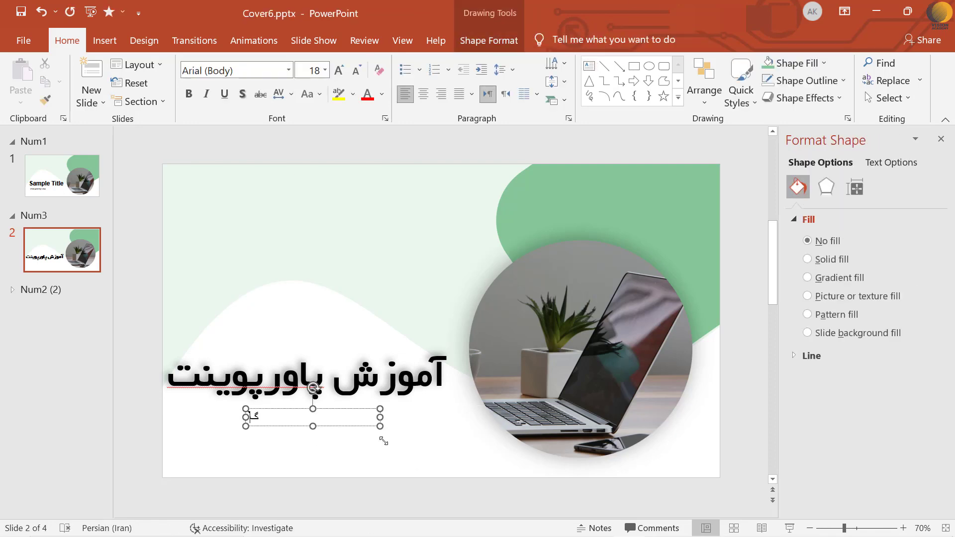
text(روه ویژن آکادمی)
Step: Set the whole subtitle to B Yekan at 24 pt
click(288, 70)
click(221, 195)
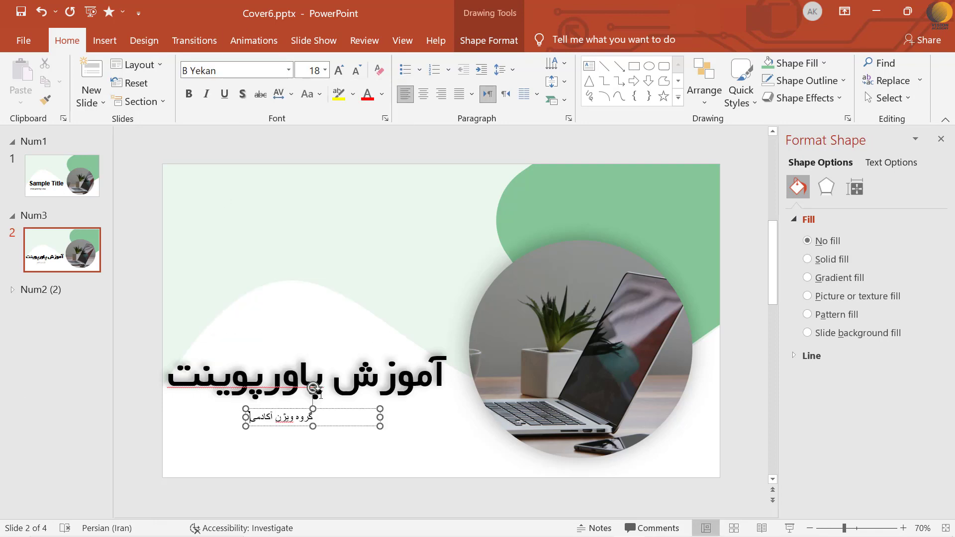
key(ctrl+z)
click(289, 70)
click(228, 194)
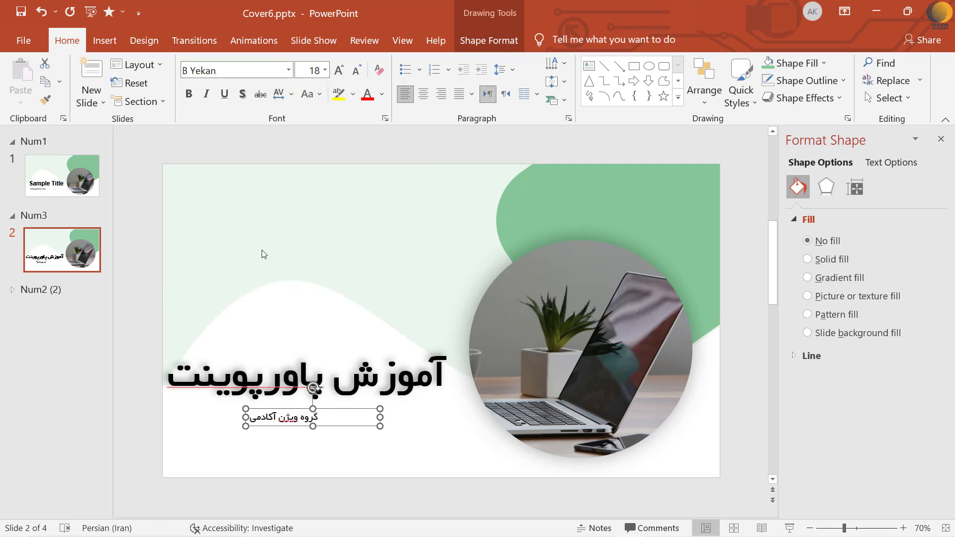
key(ctrl+shift+period)
key(ctrl+shift+period)
Step: Apply an outer shadow preset to the subtitle and move it right under the title
click(826, 187)
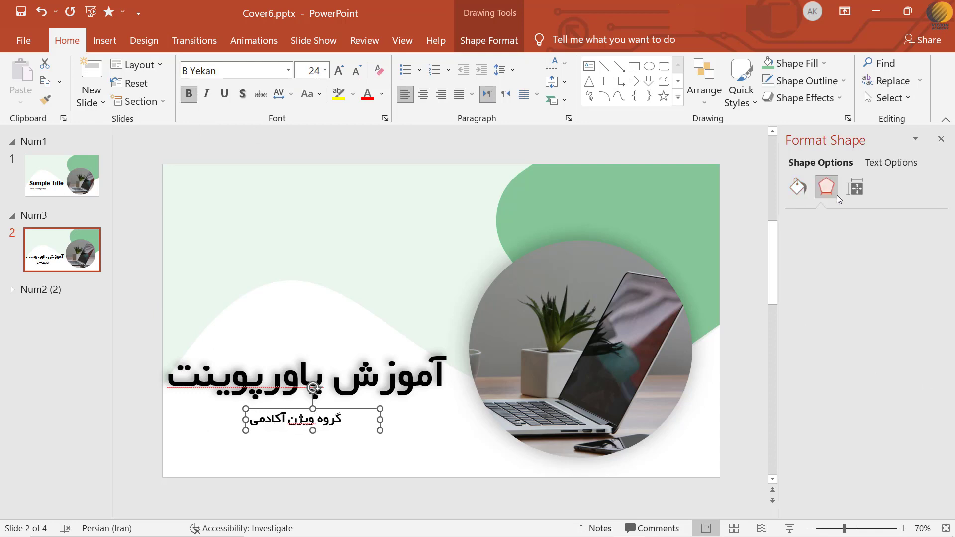
click(919, 239)
click(923, 371)
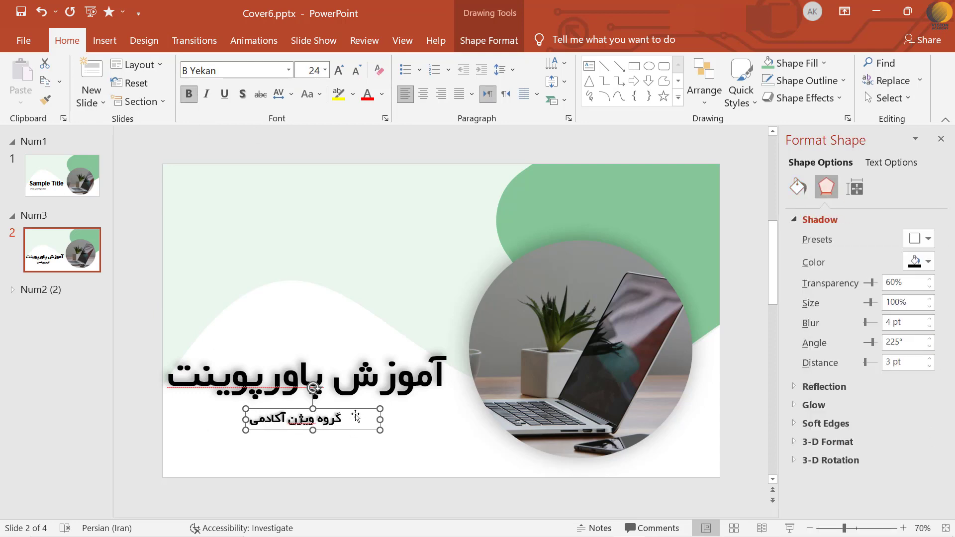
mouse_move(357, 414)
mouse_down()
mouse_move(440, 421)
mouse_move(458, 413)
mouse_up()
click(506, 500)
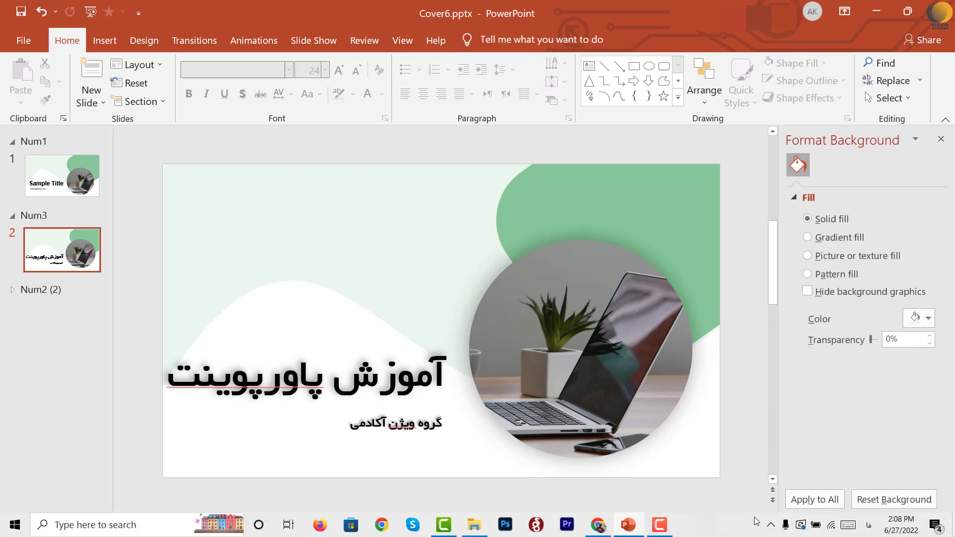
Step: Start the slide show from slide 2 to view the finished cover full-screen
click(791, 530)
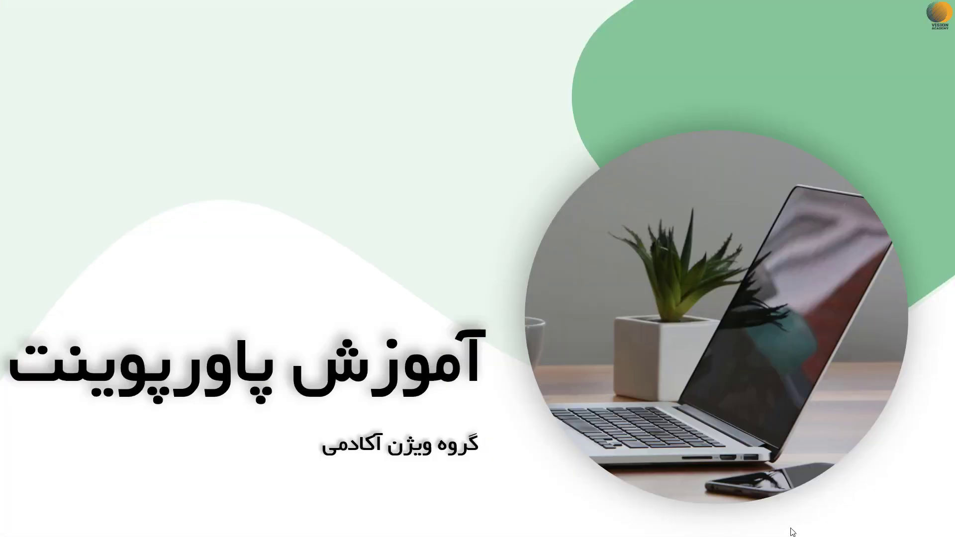